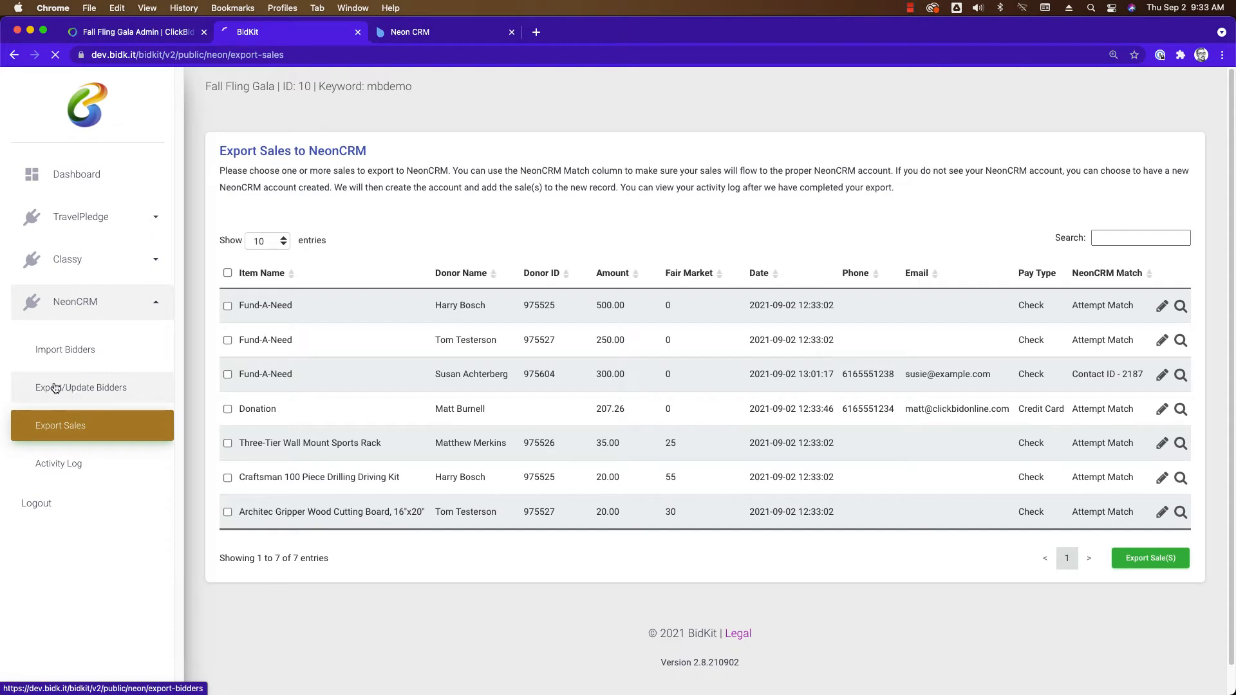
# Look over BidKit's 72 bidders available for NeonCRM export, then switch to the Fall Fling Gala ClickBid admin.
pyautogui.click(56, 388)
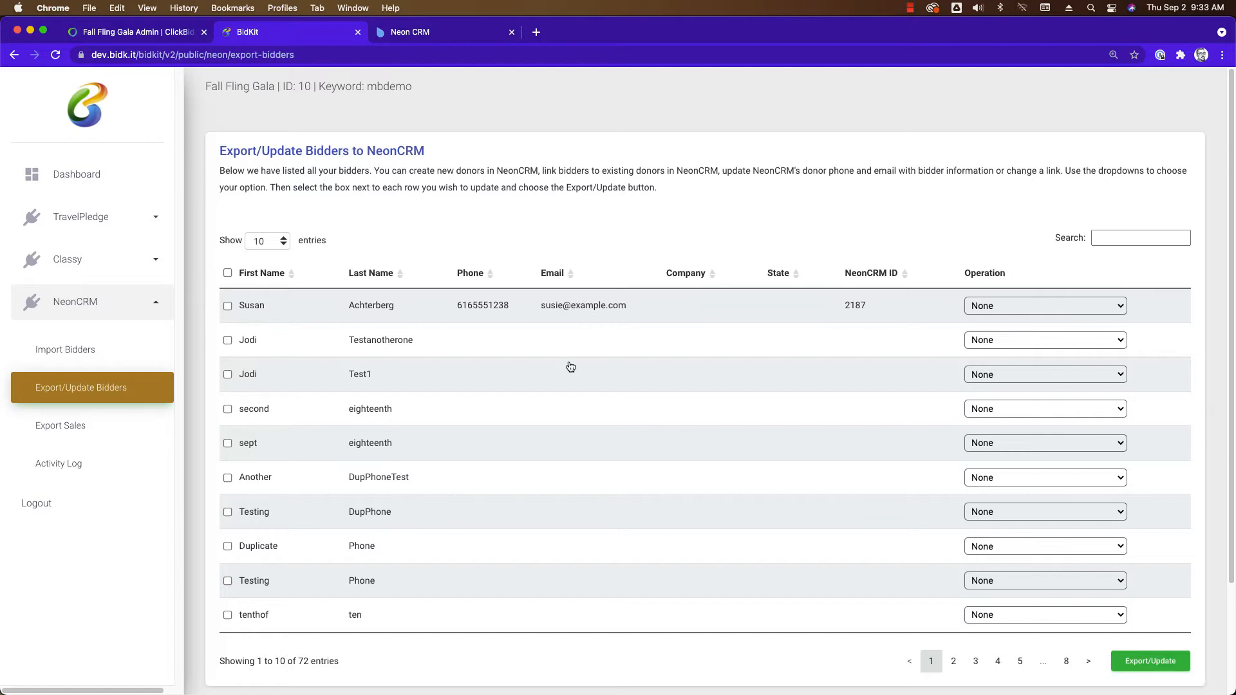
pyautogui.click(173, 35)
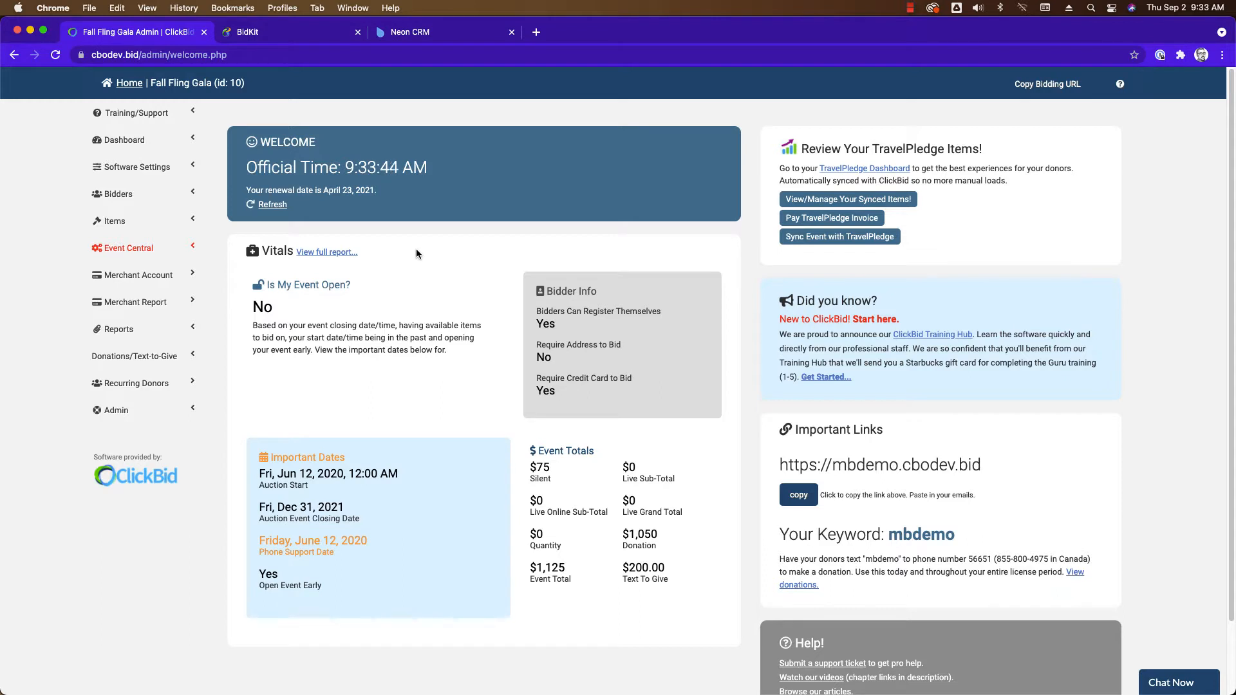
# Check ClickBid's Event Payments (no unpaid checkouts, four paid by check), then return to BidKit.
pyautogui.click(120, 253)
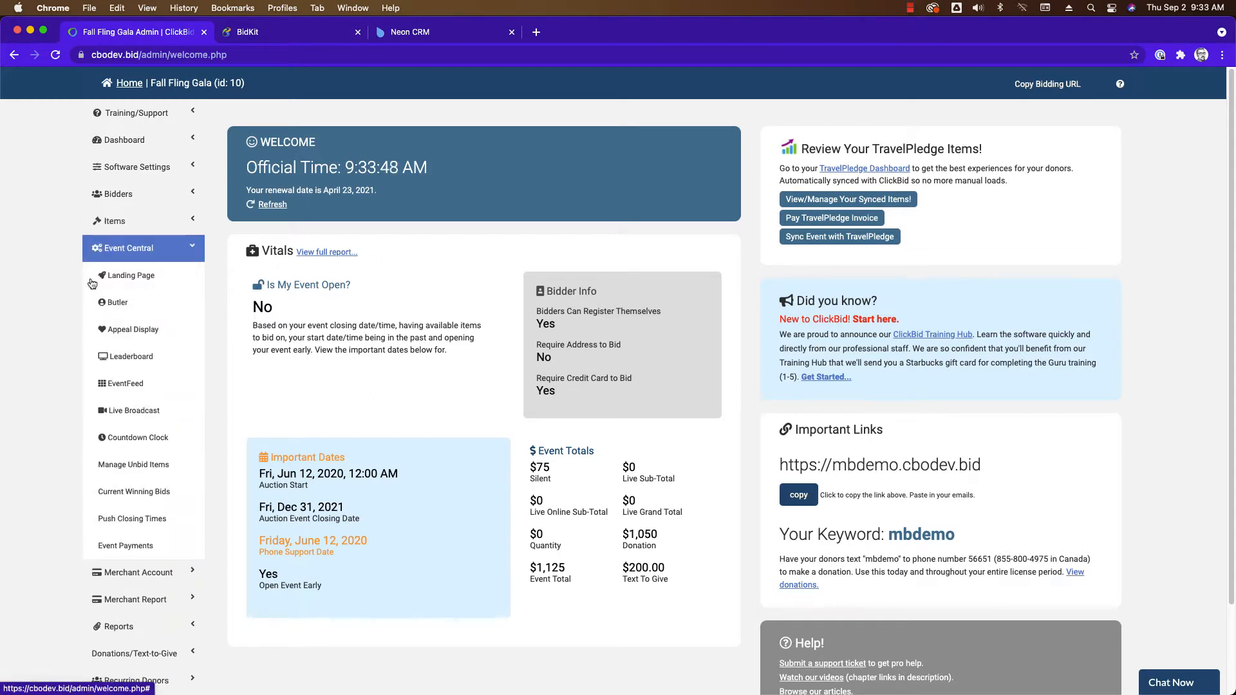
pyautogui.click(125, 545)
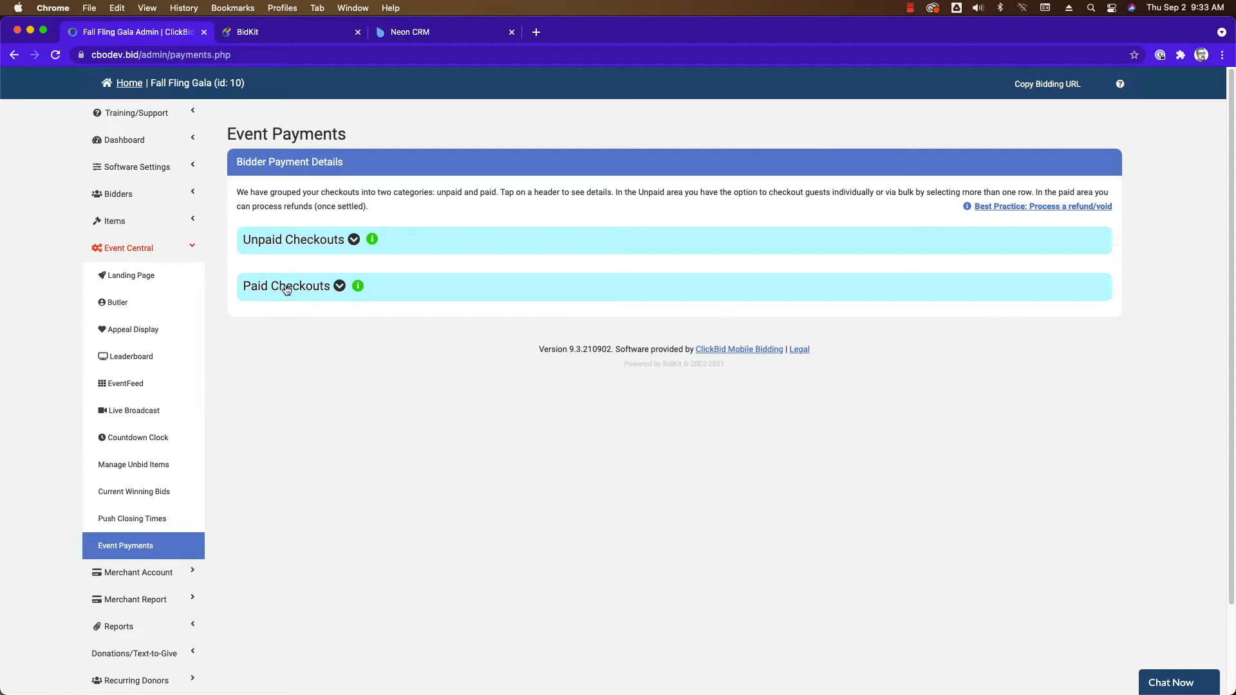
pyautogui.click(280, 250)
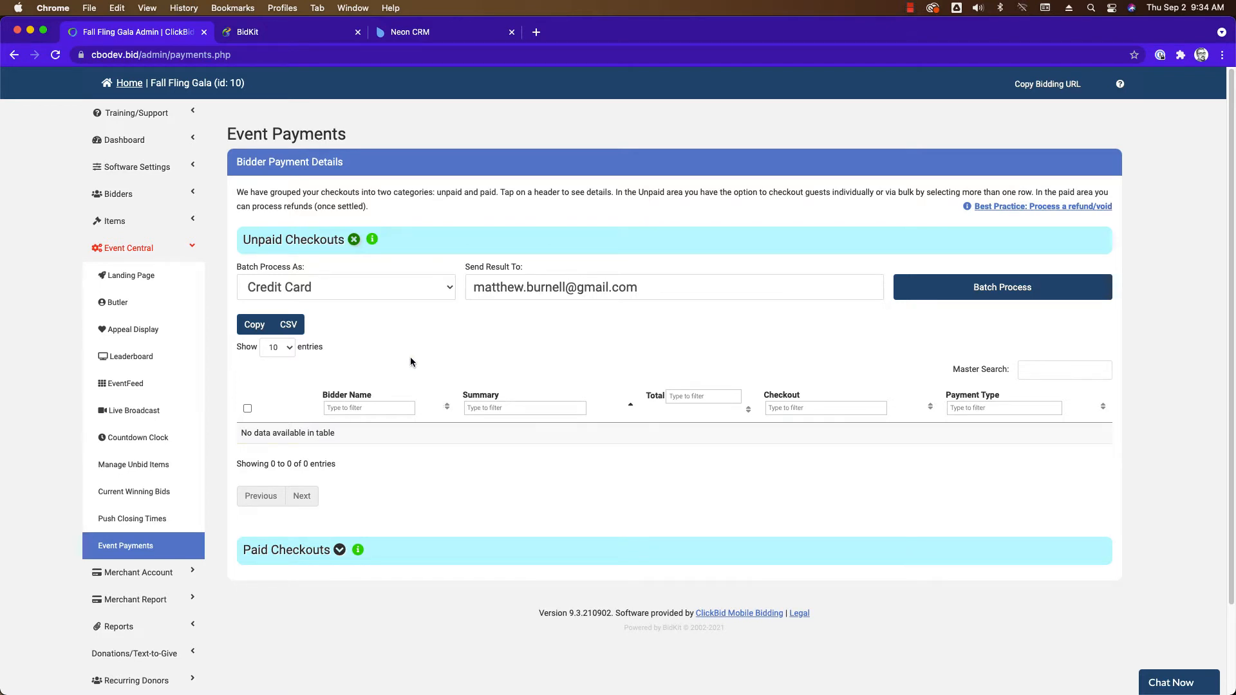
pyautogui.click(293, 246)
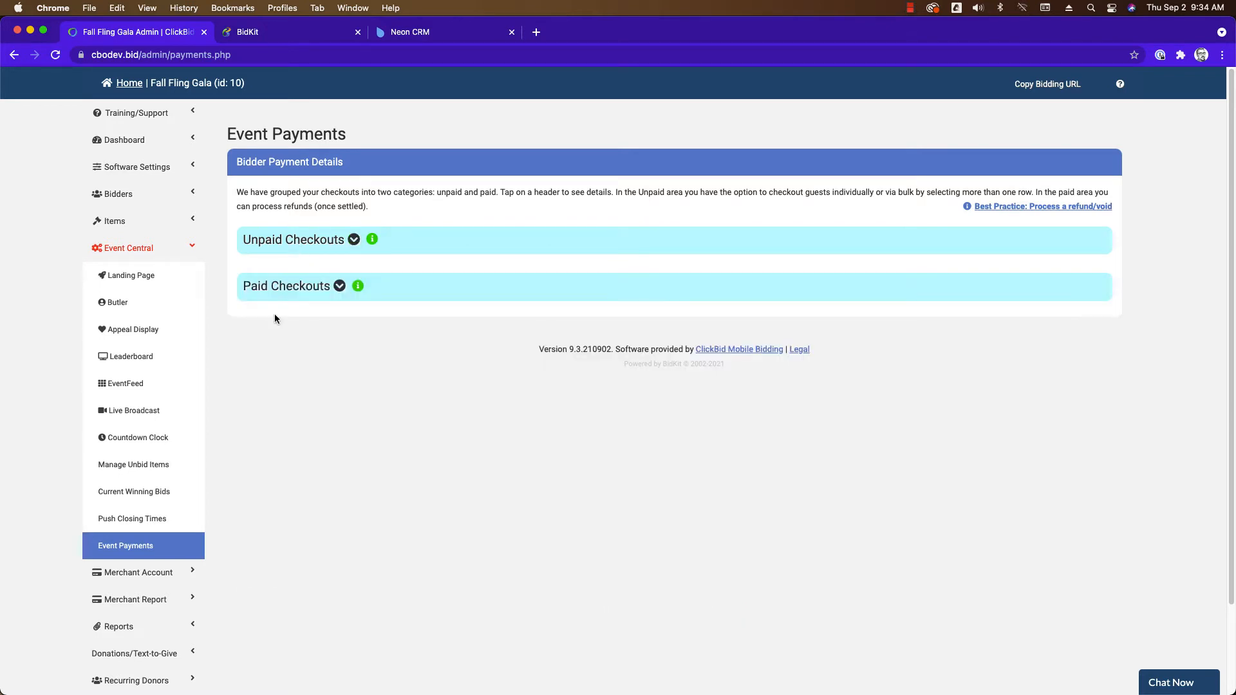
pyautogui.click(301, 293)
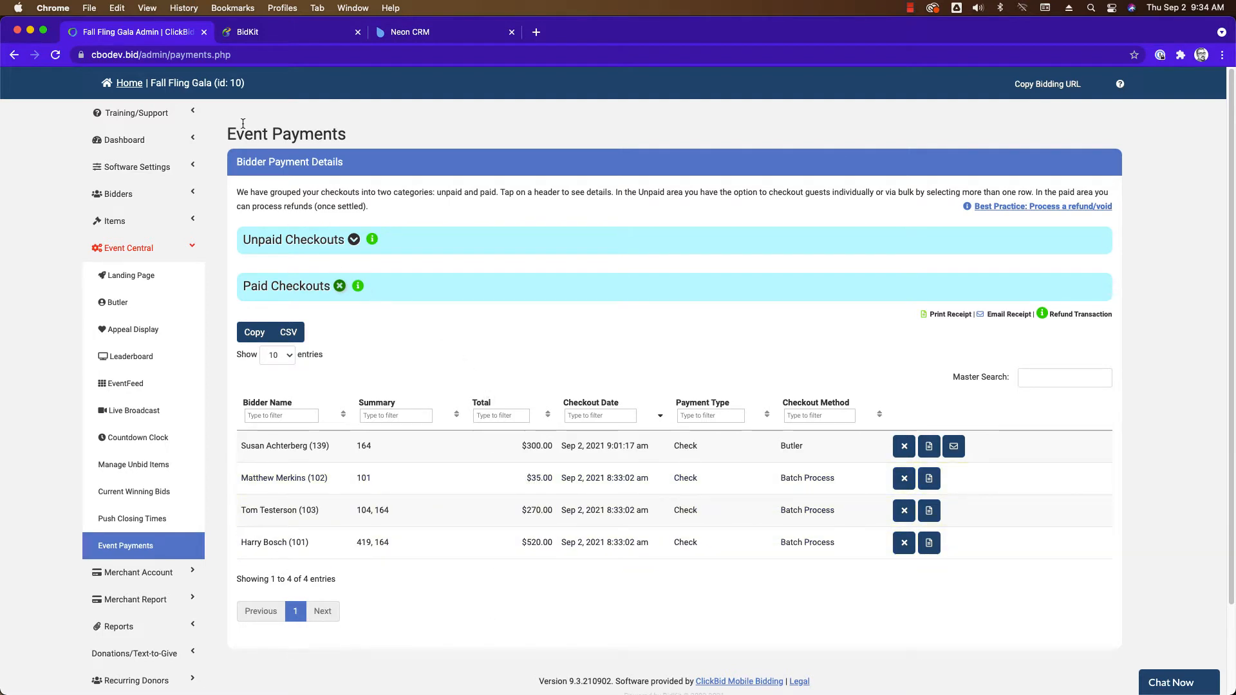
pyautogui.click(250, 32)
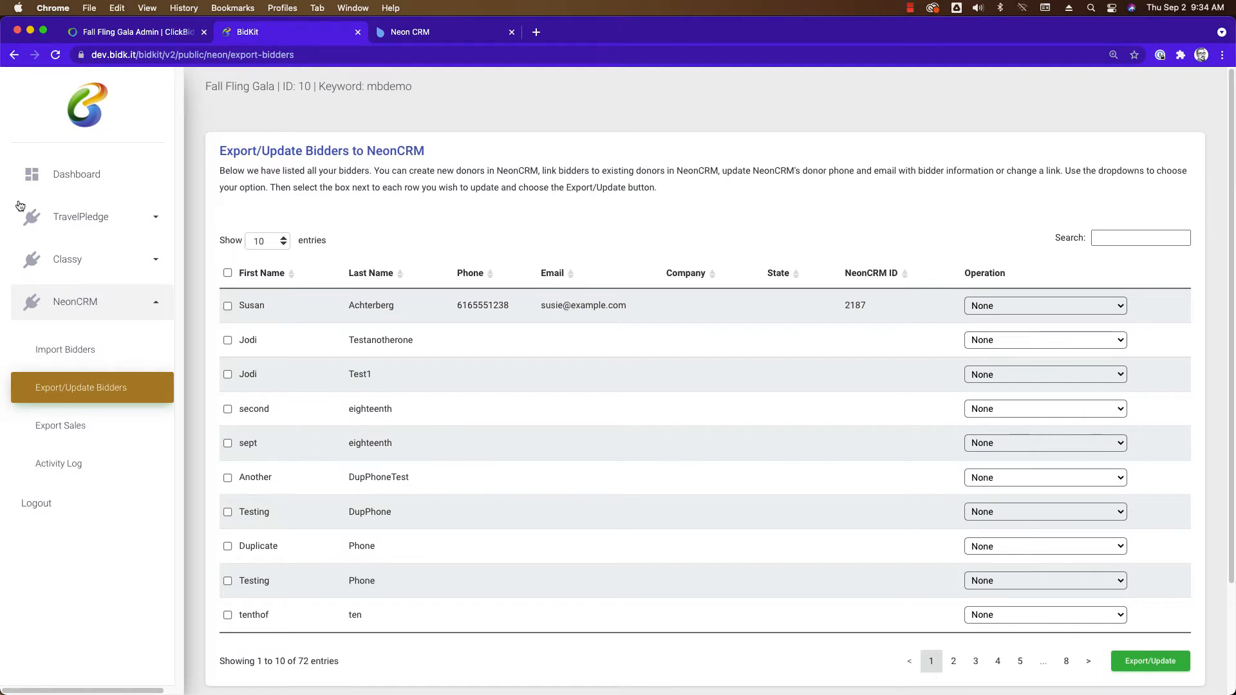
# Show BidKit's 7 sales awaiting NeonCRM export, then go back to ClickBid's event payments.
pyautogui.click(155, 425)
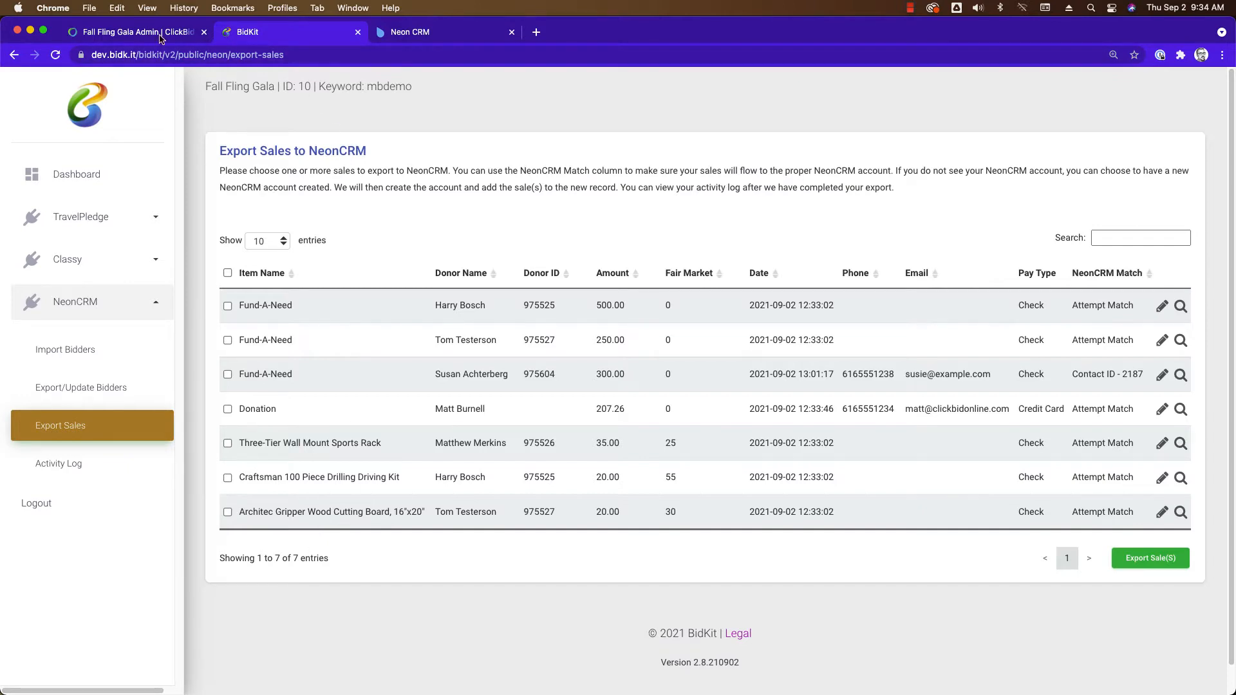
pyautogui.click(114, 32)
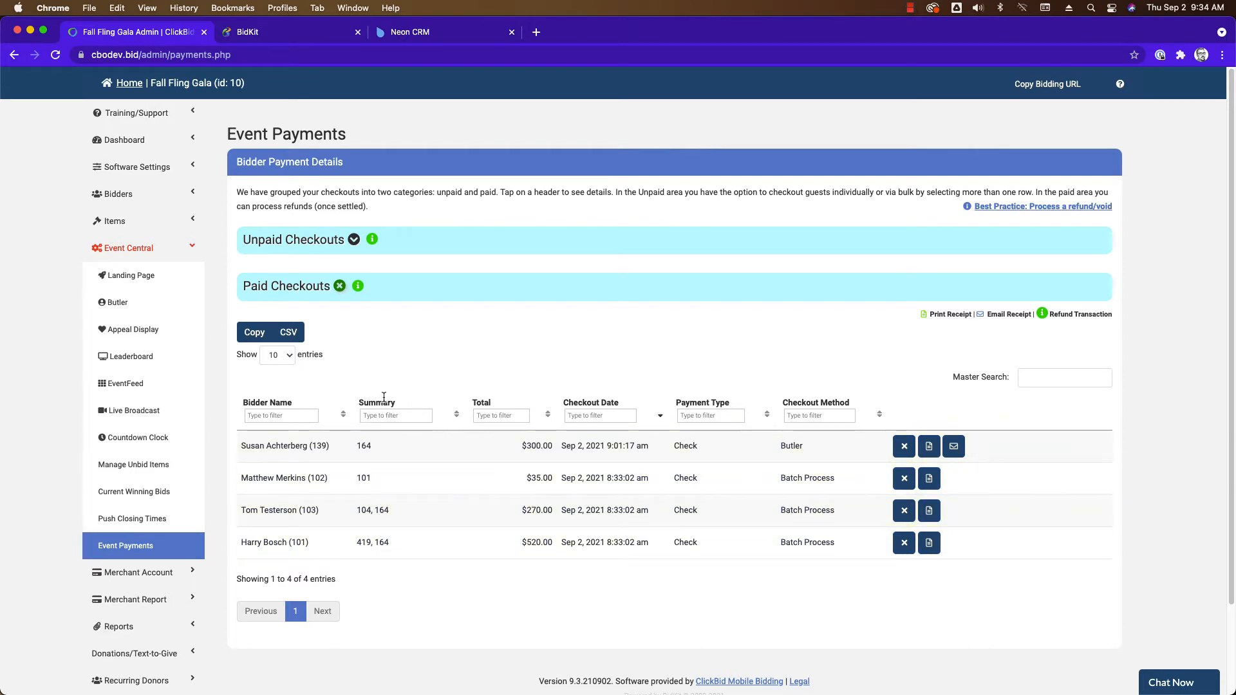
# Compare BidKit's sales list with ClickBid's paid checkouts ($300, $35, $270, $520), then expand Donations/Text-to-Give.
pyautogui.click(253, 35)
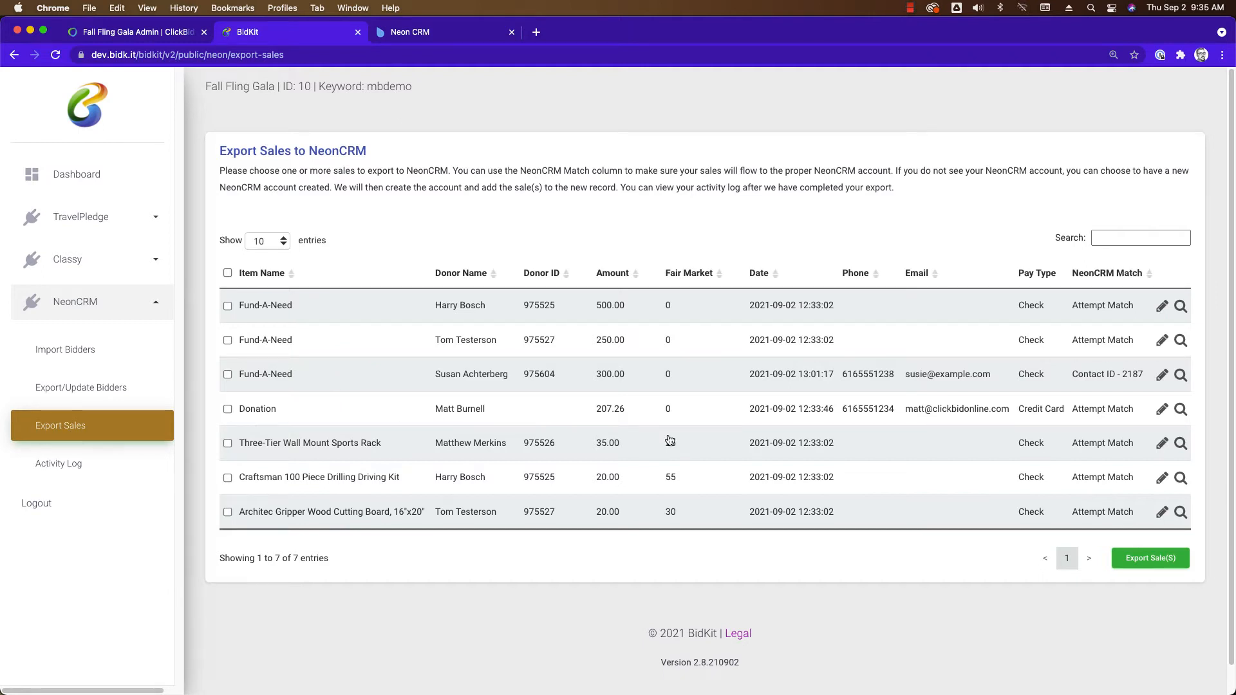
pyautogui.click(135, 34)
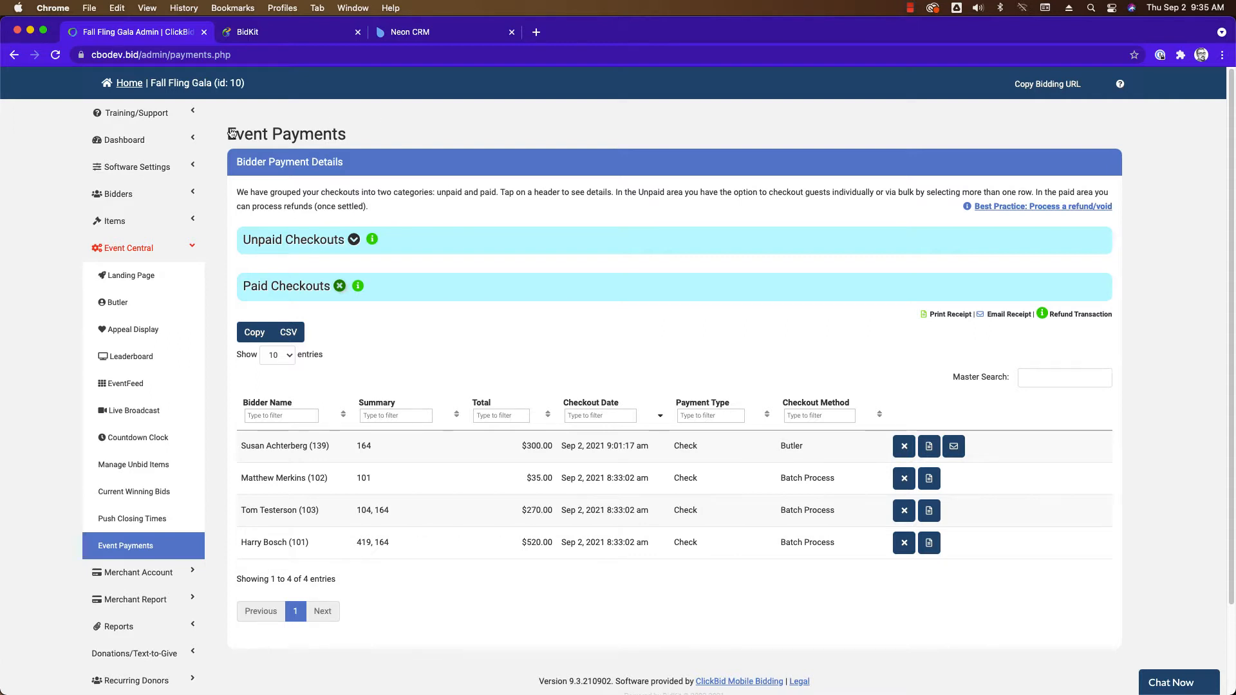
pyautogui.scroll(-3, 45, 239)
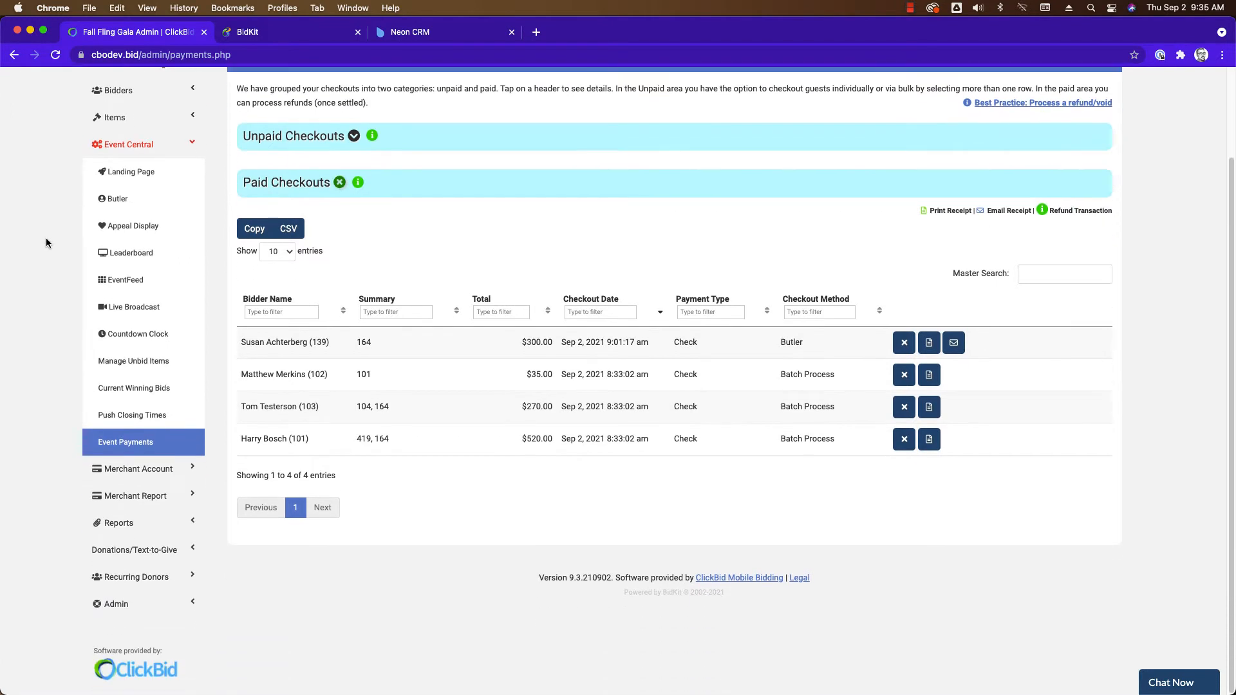
pyautogui.click(113, 551)
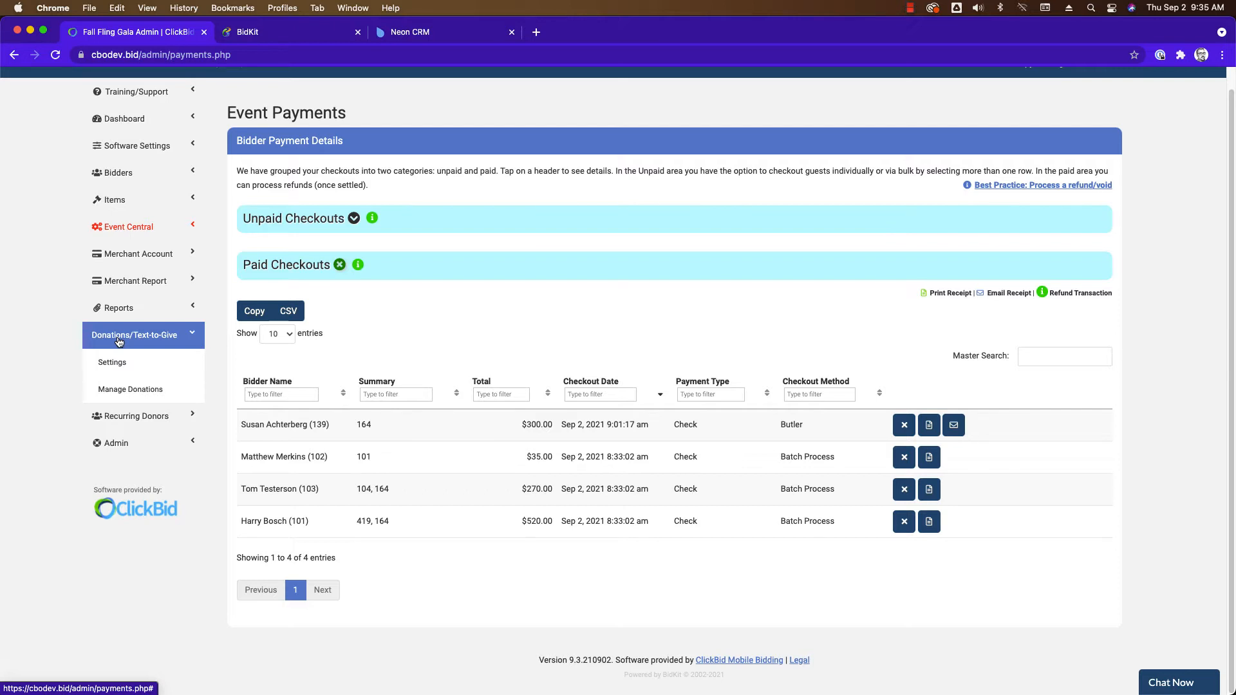
# Review ClickBid's online donations, one completed $207.26 gift, then return to BidKit's Export Sales list.
pyautogui.click(126, 389)
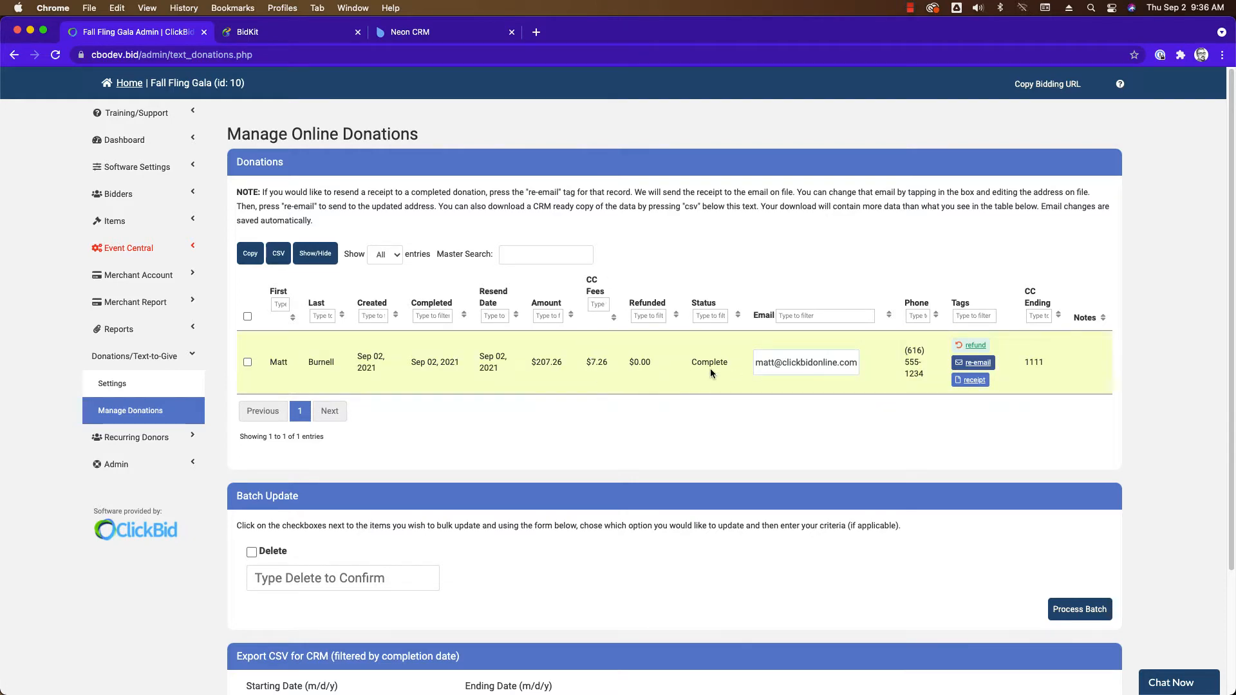
pyautogui.click(291, 34)
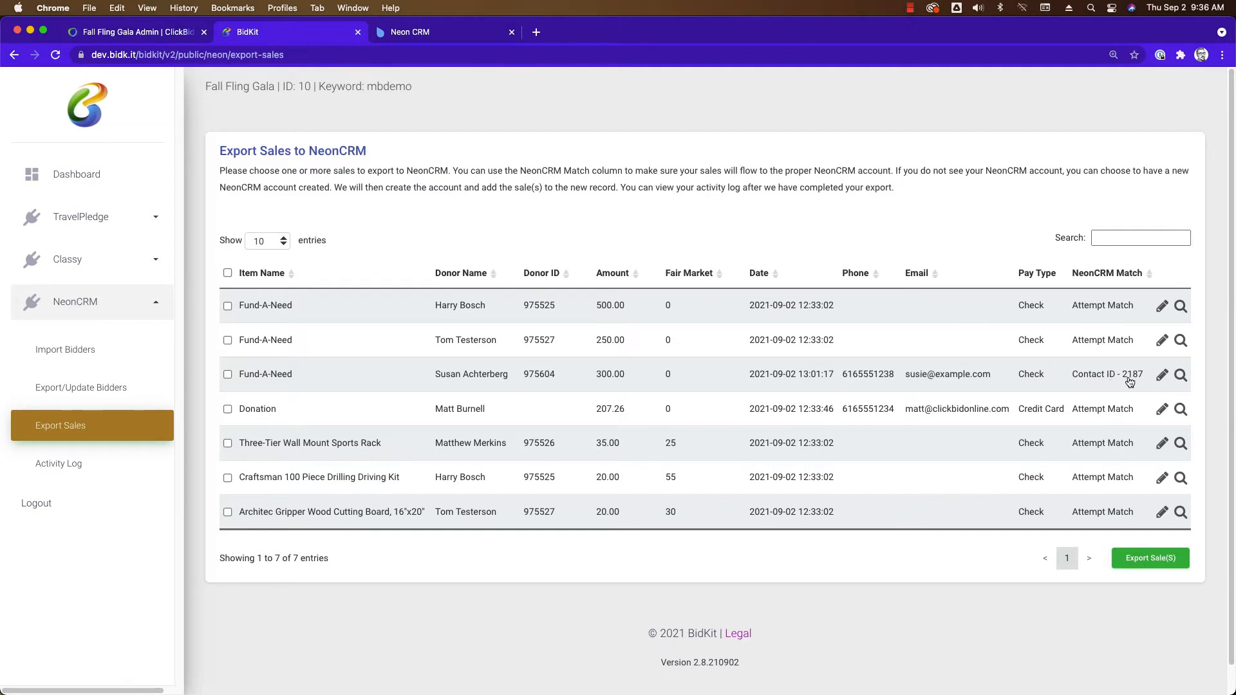
# Select the $300.00 Fund-A-Need sale and start its export to NeonCRM.
pyautogui.click(228, 375)
pyautogui.click(1152, 557)
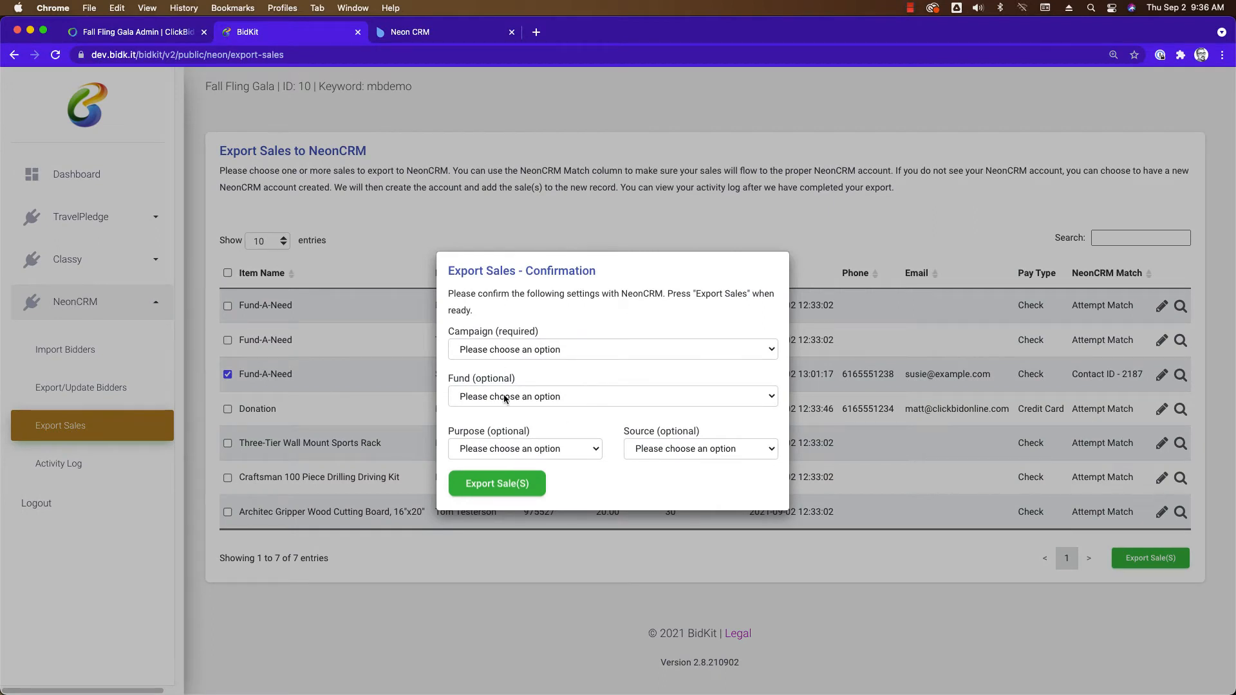
# Export the $300 sale with Houseboat Gala campaign, Unrestricted fund, New Building purpose and Fund-A-Need source.
pyautogui.click(573, 350)
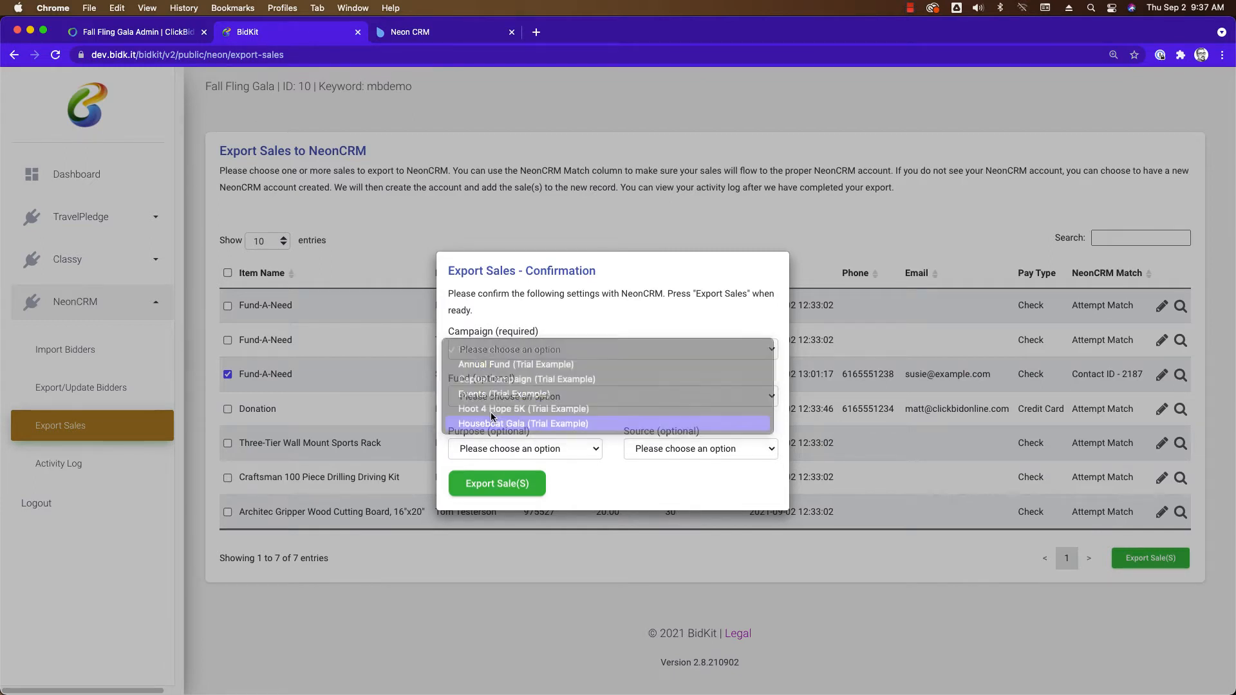
pyautogui.click(496, 423)
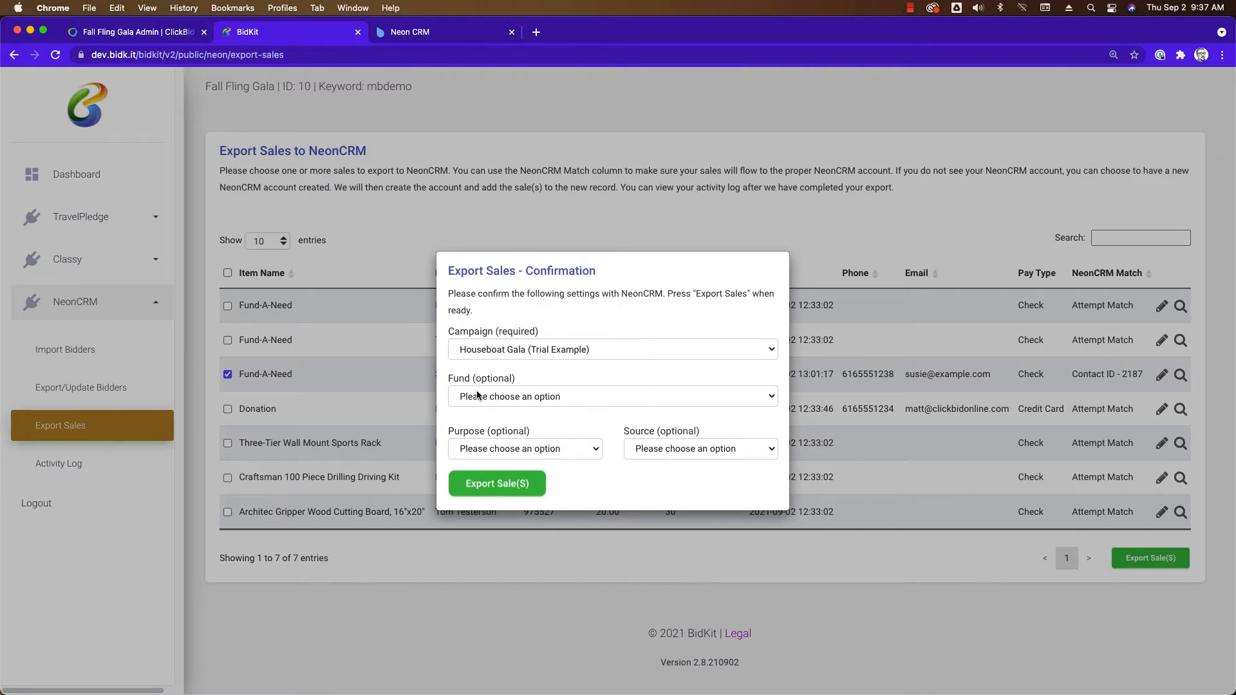
pyautogui.click(462, 397)
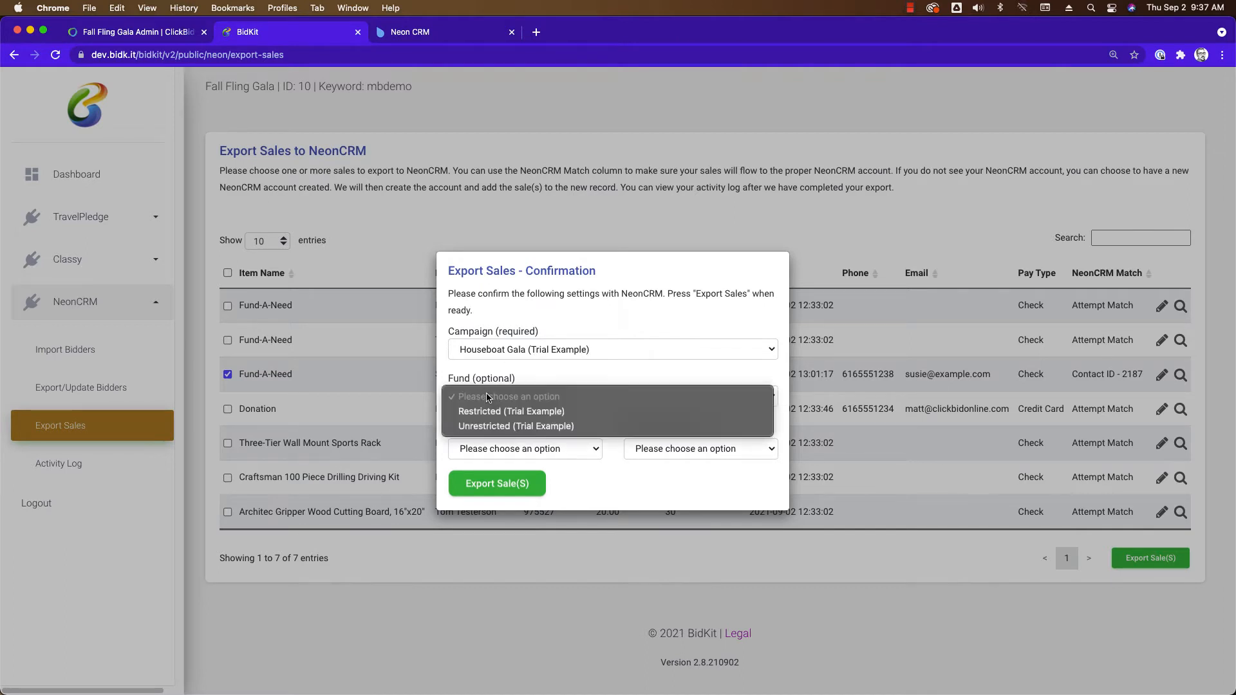
pyautogui.click(493, 427)
pyautogui.click(493, 449)
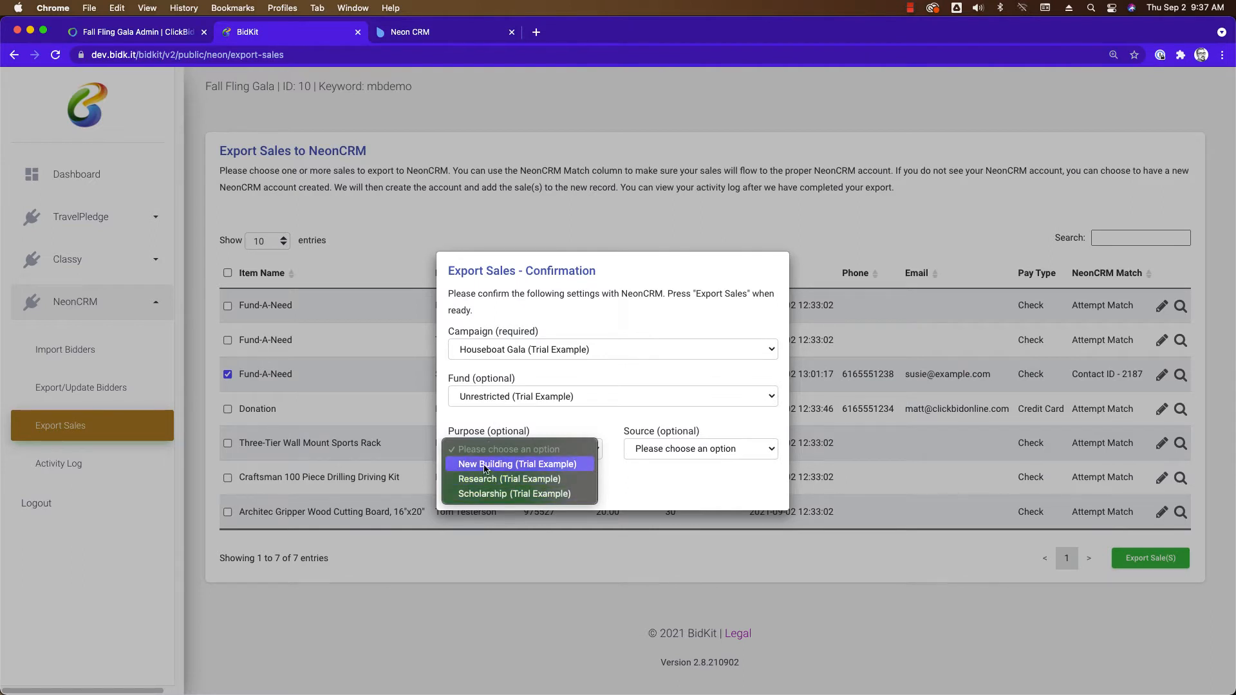
pyautogui.click(485, 465)
pyautogui.click(678, 452)
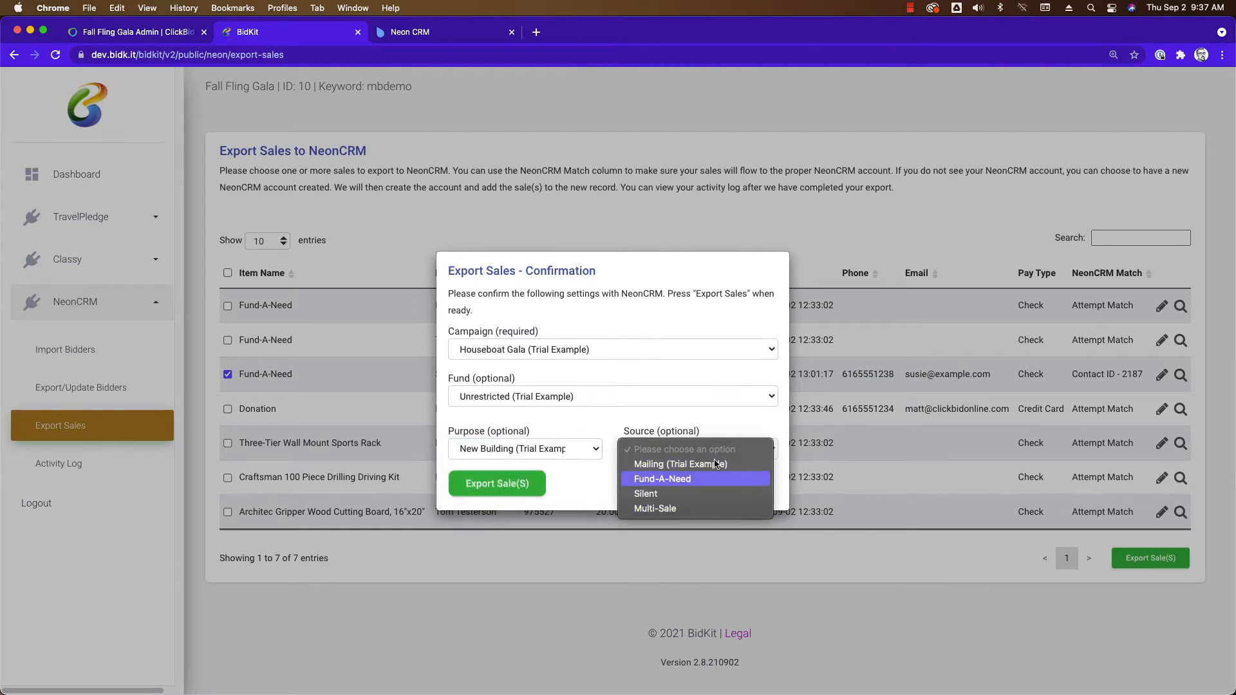
pyautogui.click(663, 483)
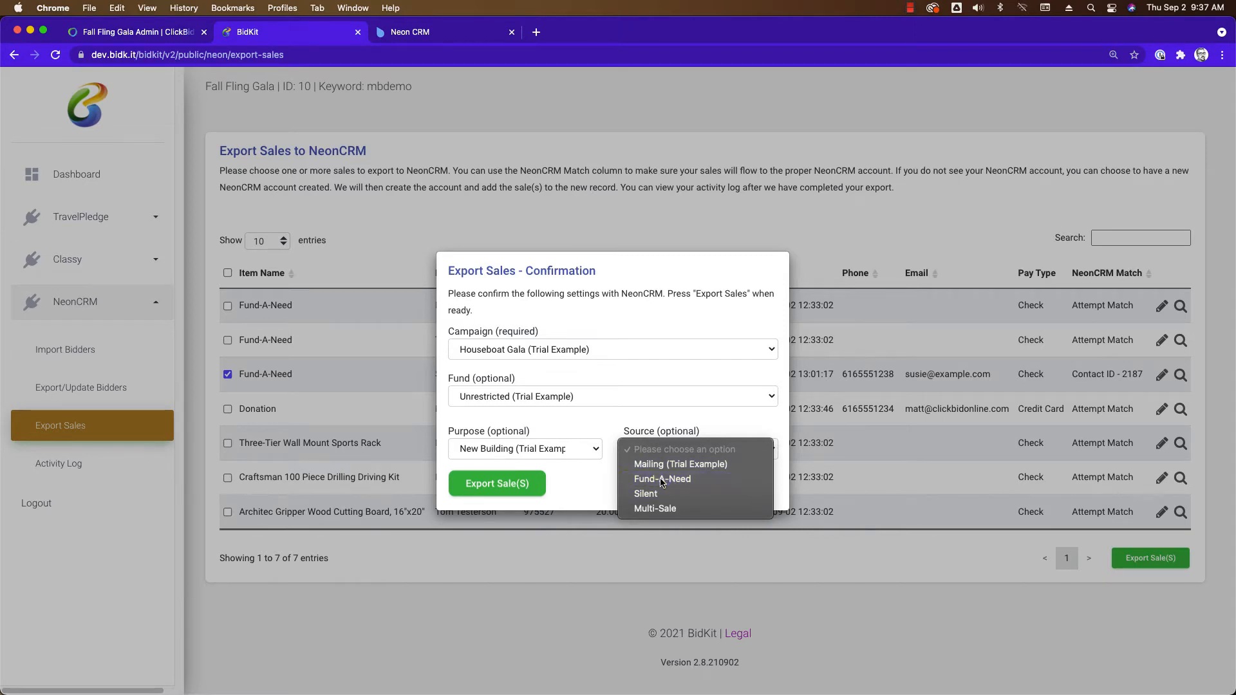
pyautogui.click(479, 487)
pyautogui.click(227, 374)
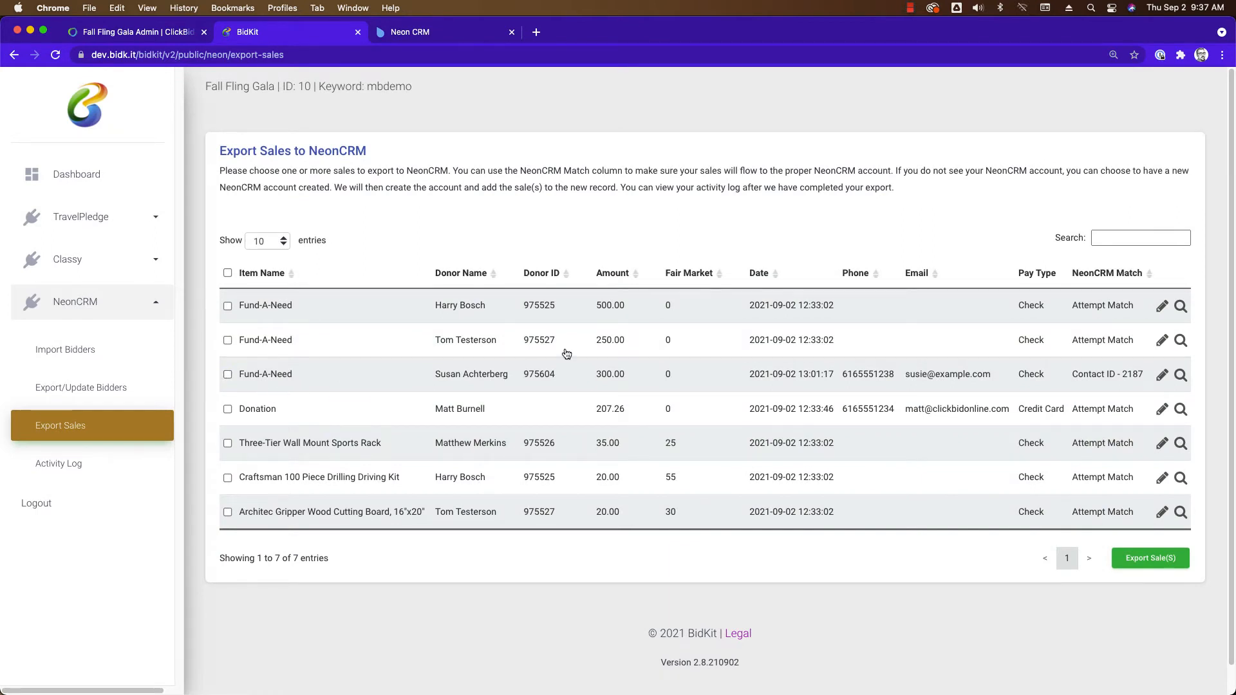
# Reload BidKit to confirm the $300 Fund-A-Need sale shows exported, then switch to the donor's Neon CRM account.
pyautogui.click(55, 55)
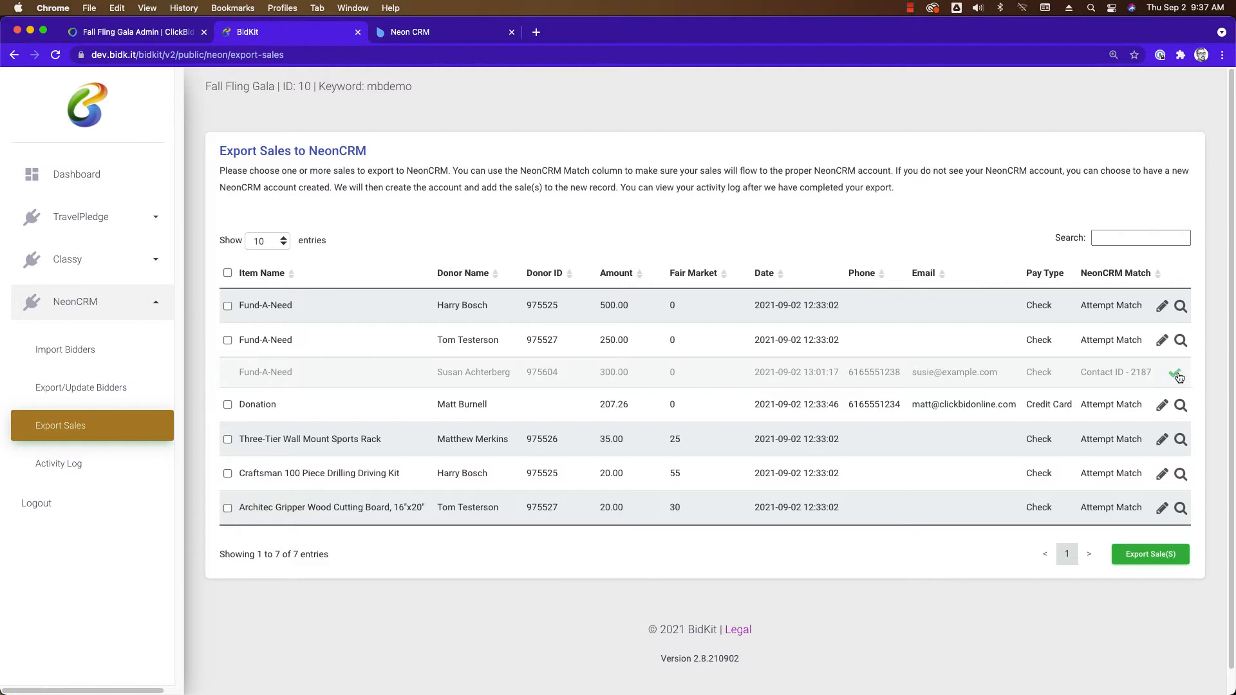
pyautogui.click(460, 33)
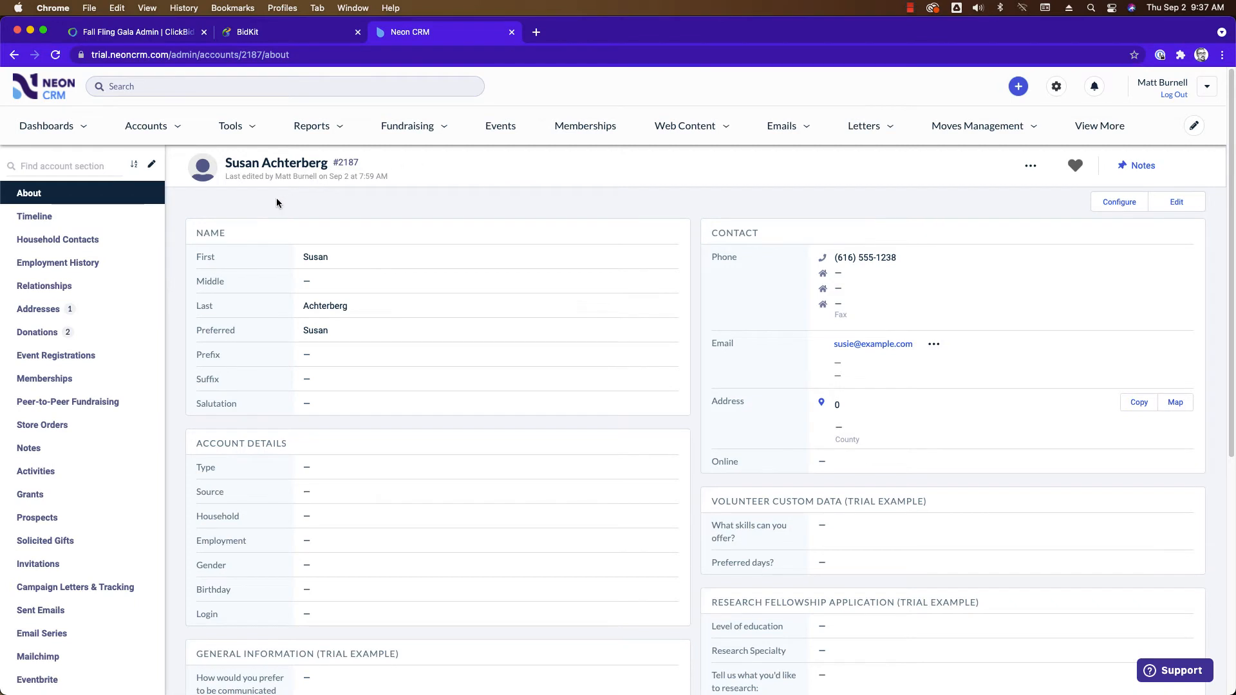
# Show the donor's Neon CRM donation history listing the $300 Houseboat Gala gift dated Sep 2.
pyautogui.click(55, 55)
pyautogui.click(36, 235)
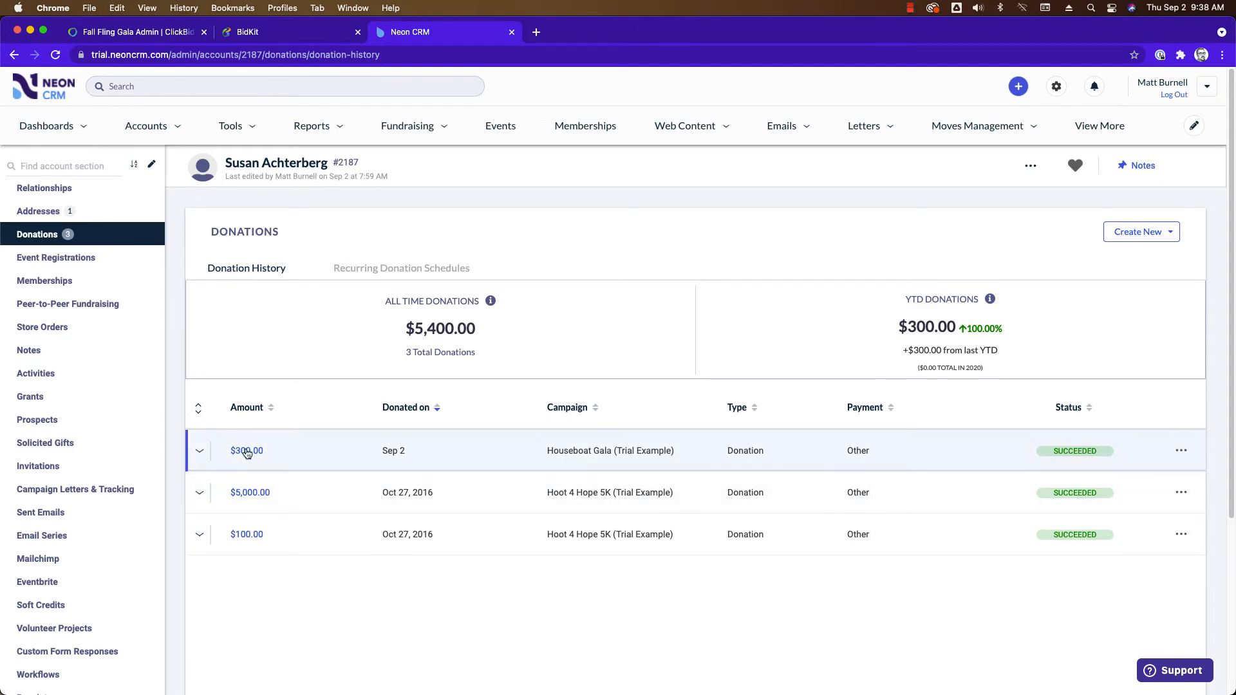
pyautogui.click(284, 32)
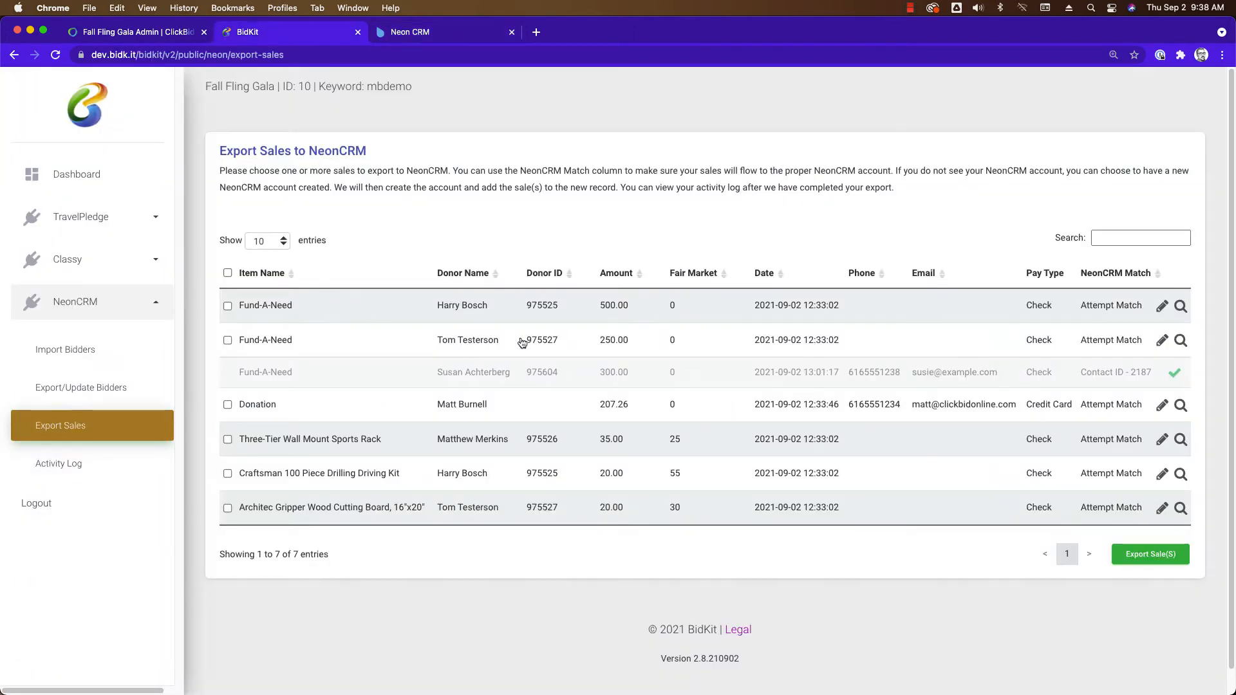
pyautogui.click(420, 33)
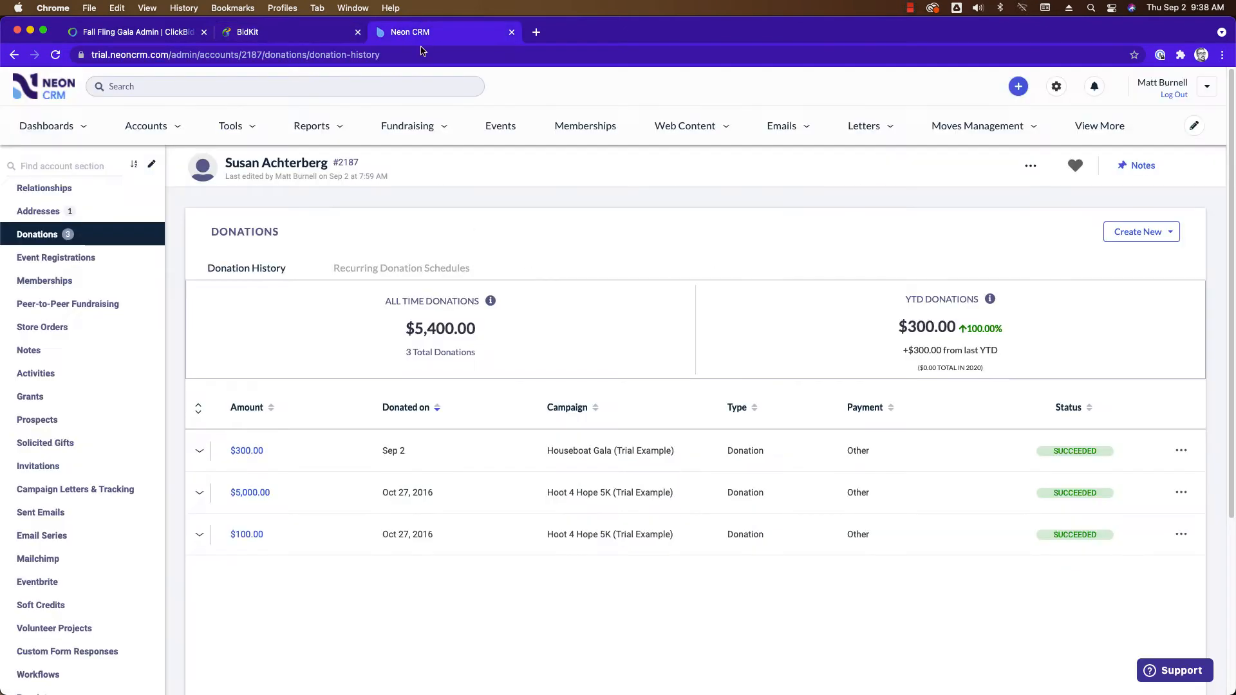
# Review the $300.00 Houseboat Gala donation's summary, then return to BidKit's export sales list.
pyautogui.click(256, 455)
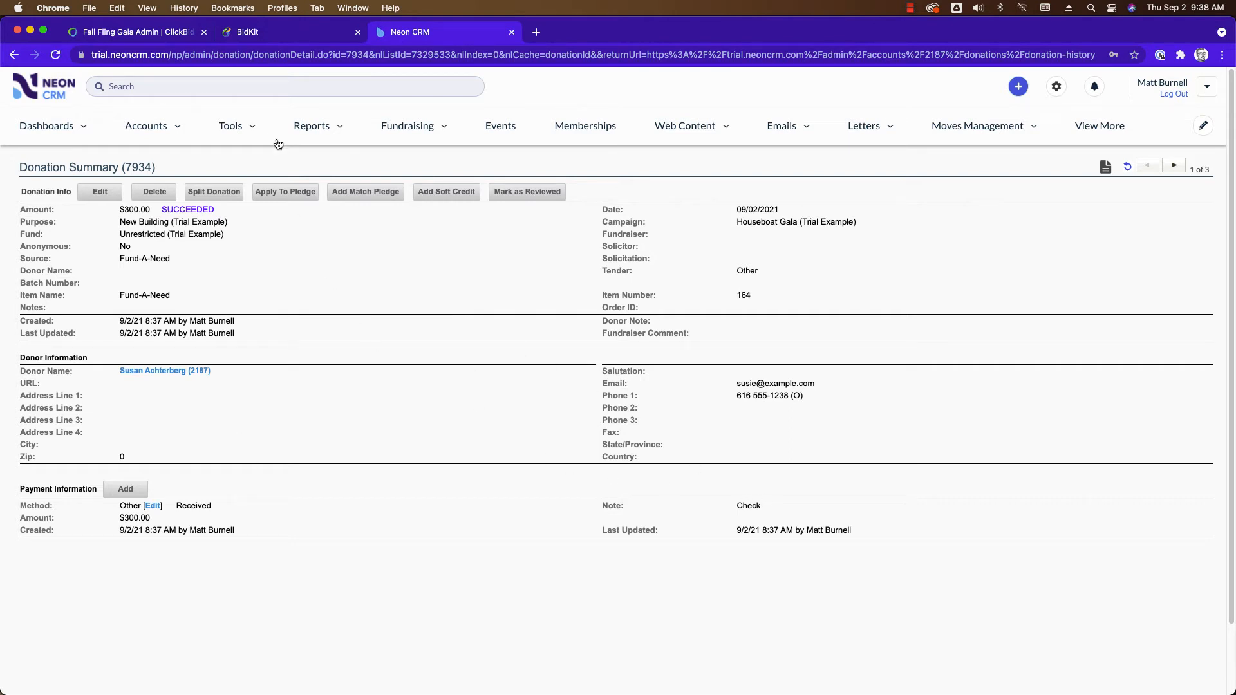
pyautogui.click(272, 35)
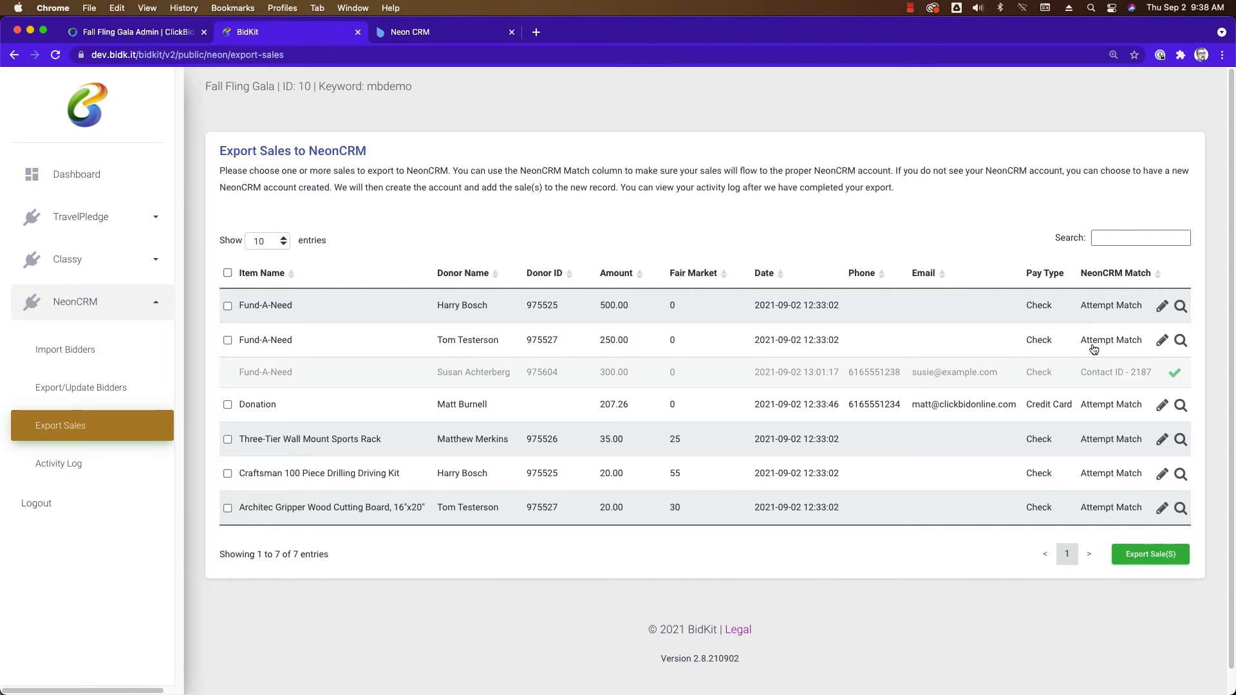
# Match the $250.00 Fund-A-Need sale to the donor's existing Neon CRM contact and export it.
pyautogui.click(1181, 341)
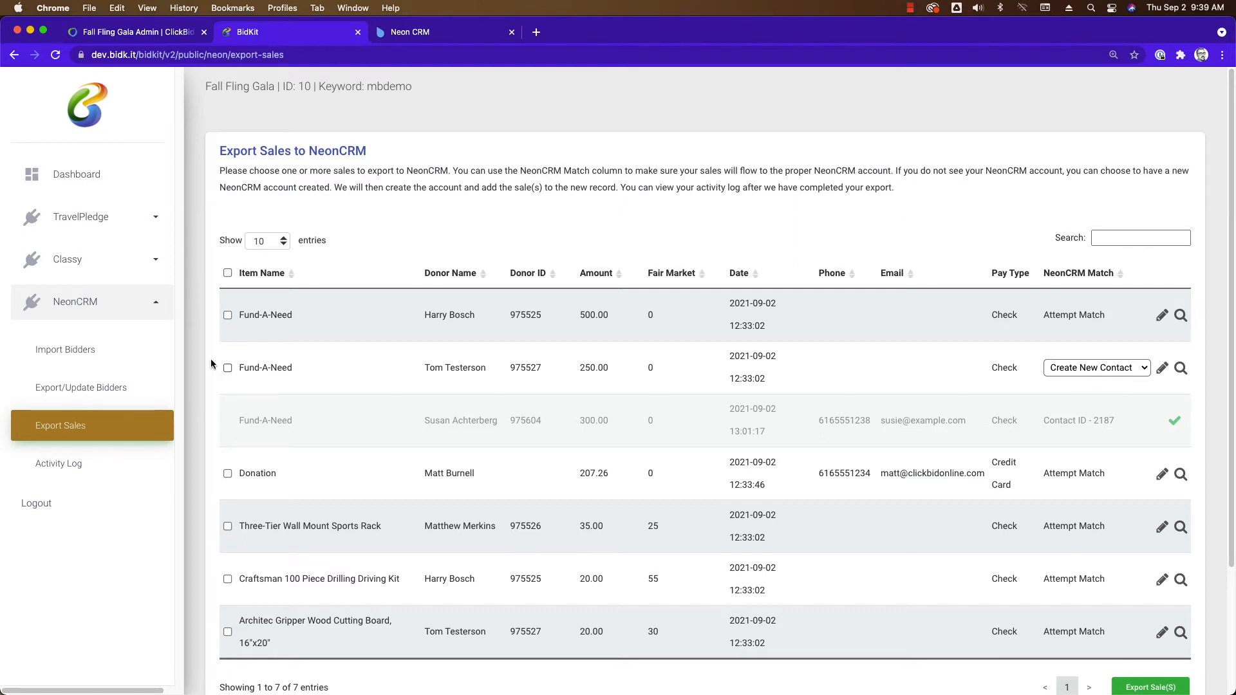
pyautogui.click(1080, 372)
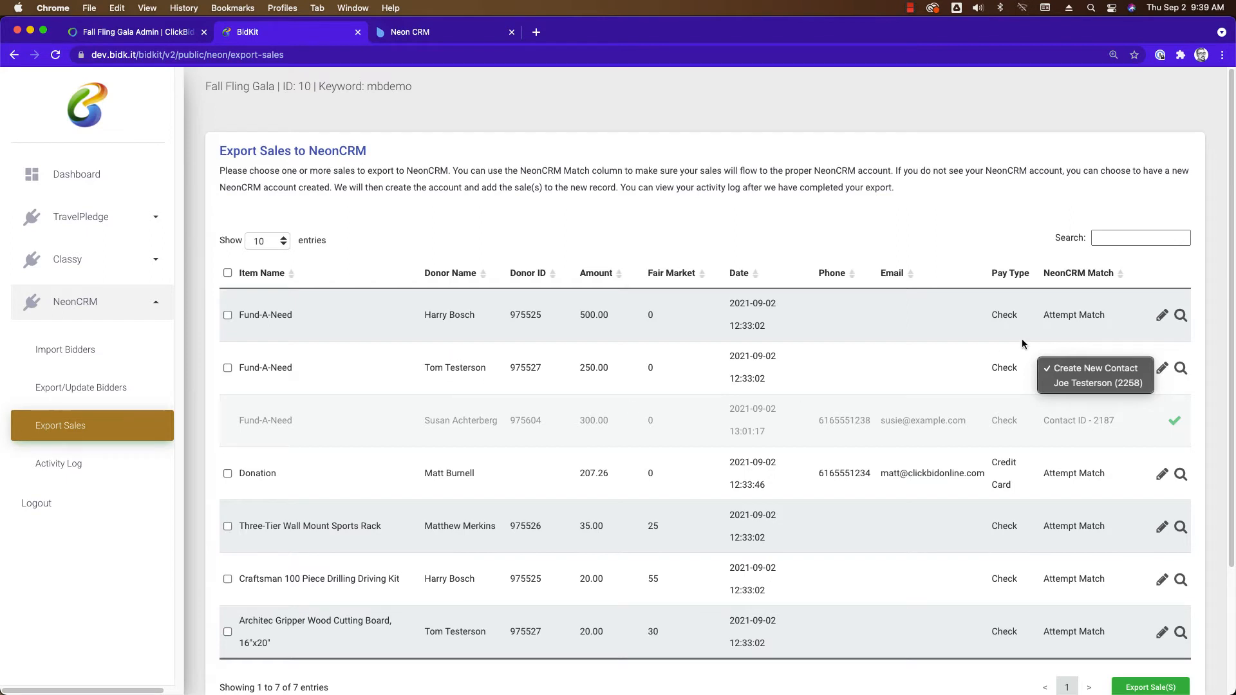
pyautogui.click(1090, 384)
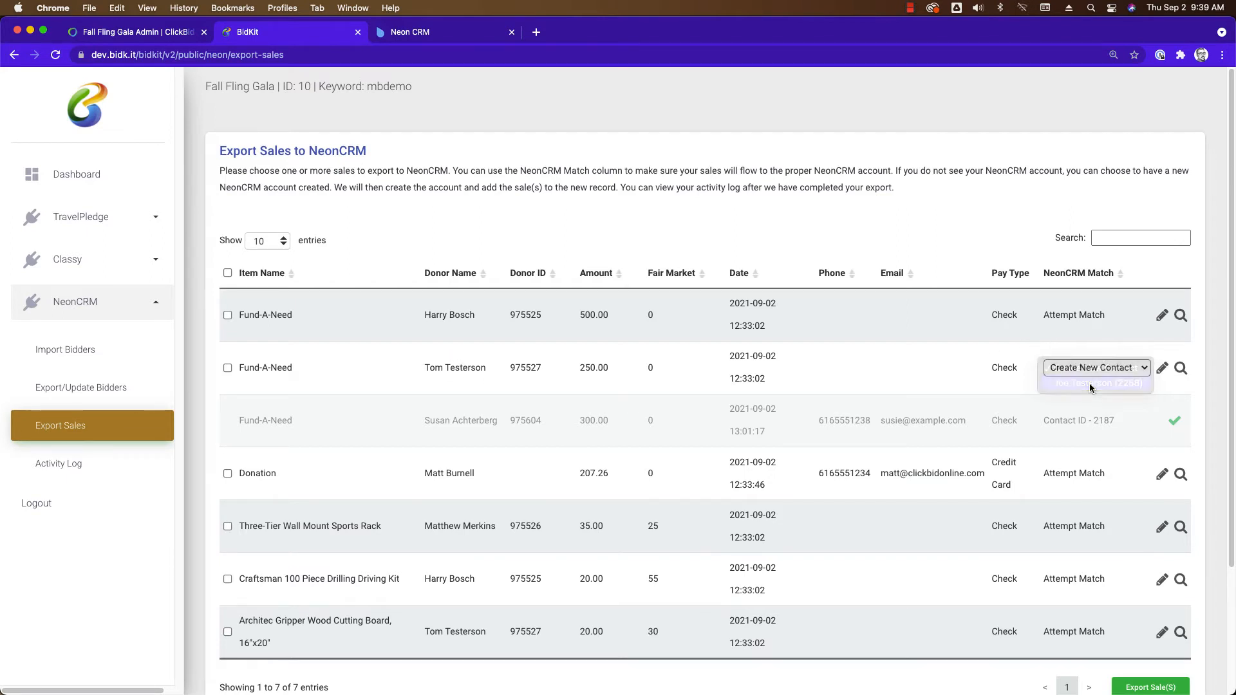
pyautogui.click(227, 367)
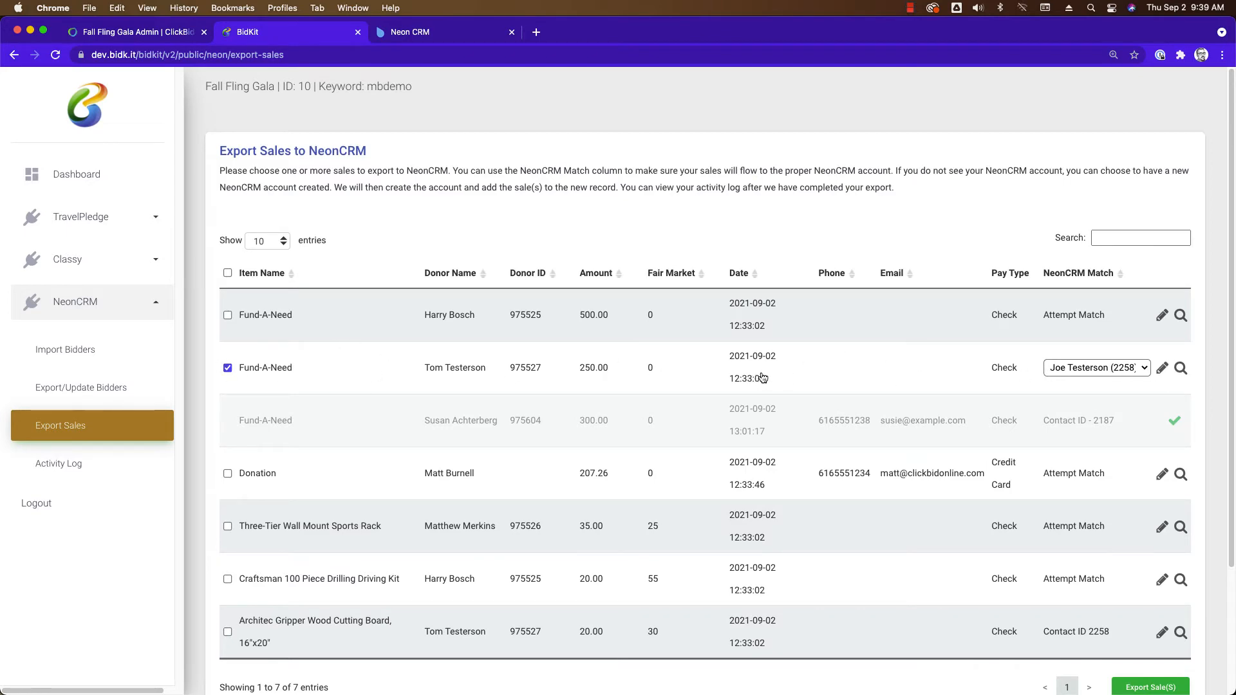
pyautogui.scroll(-3, 762, 379)
pyautogui.click(1150, 549)
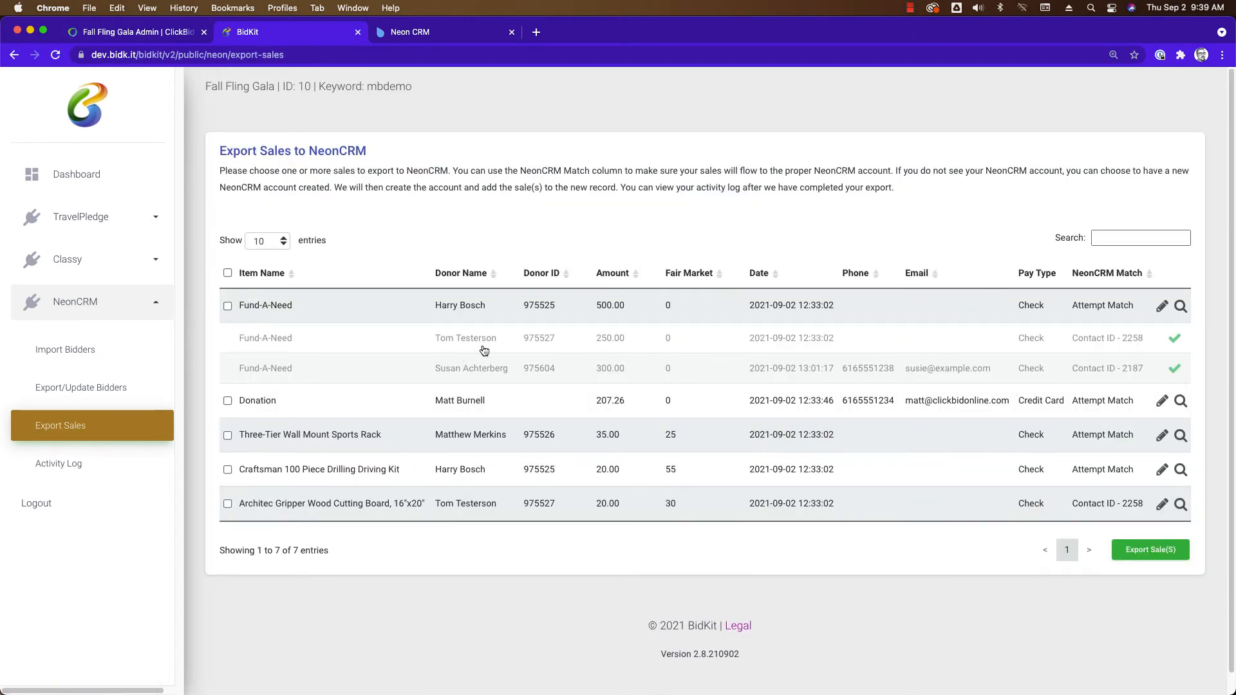
# In Neon CRM, search for the donor by name and open the matched account.
pyautogui.click(430, 27)
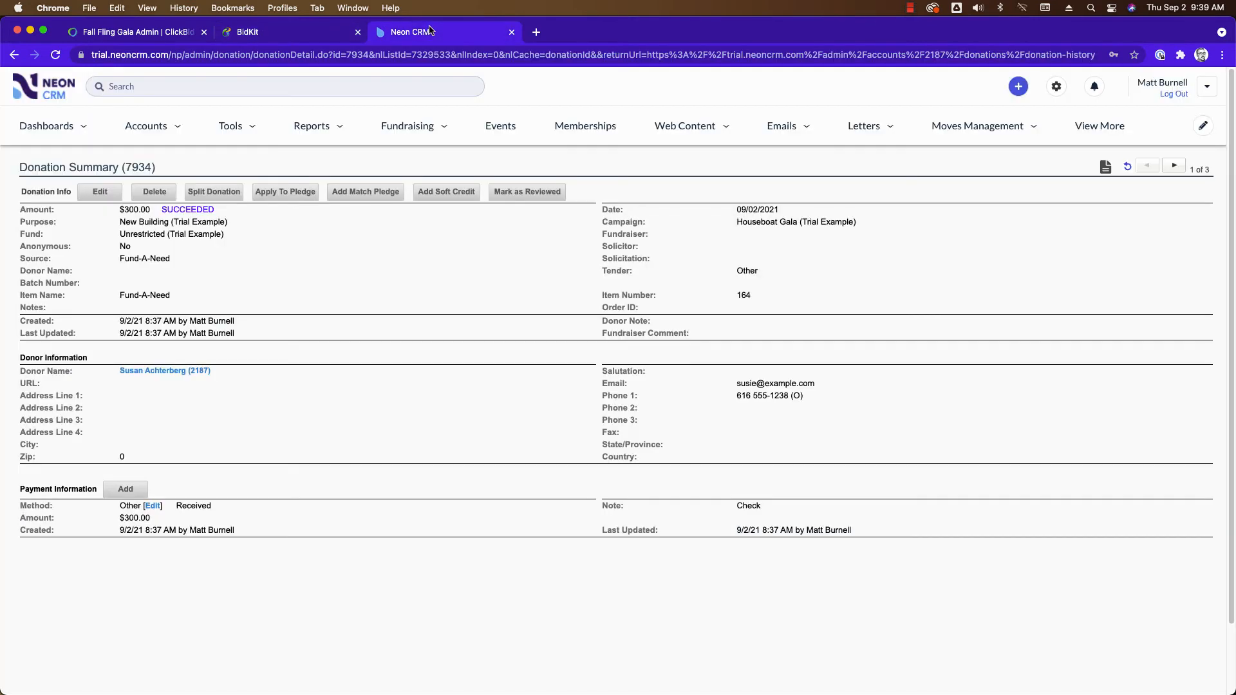
pyautogui.click(152, 85)
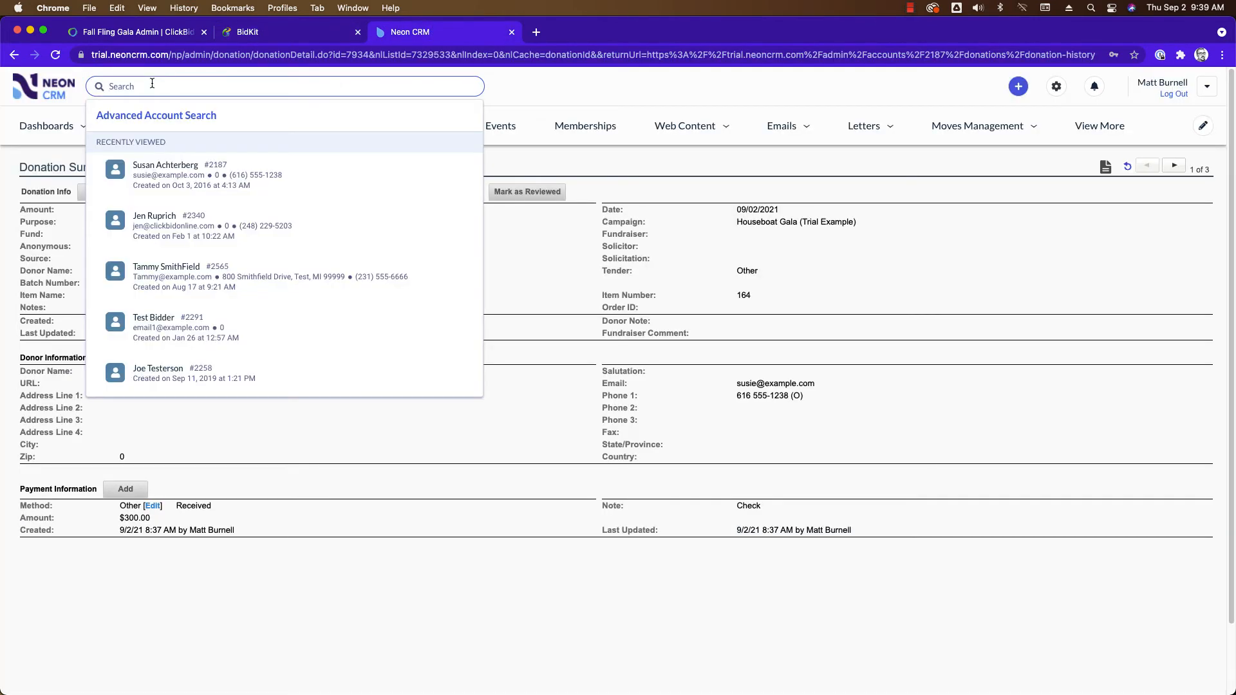
pyautogui.write('joe test')
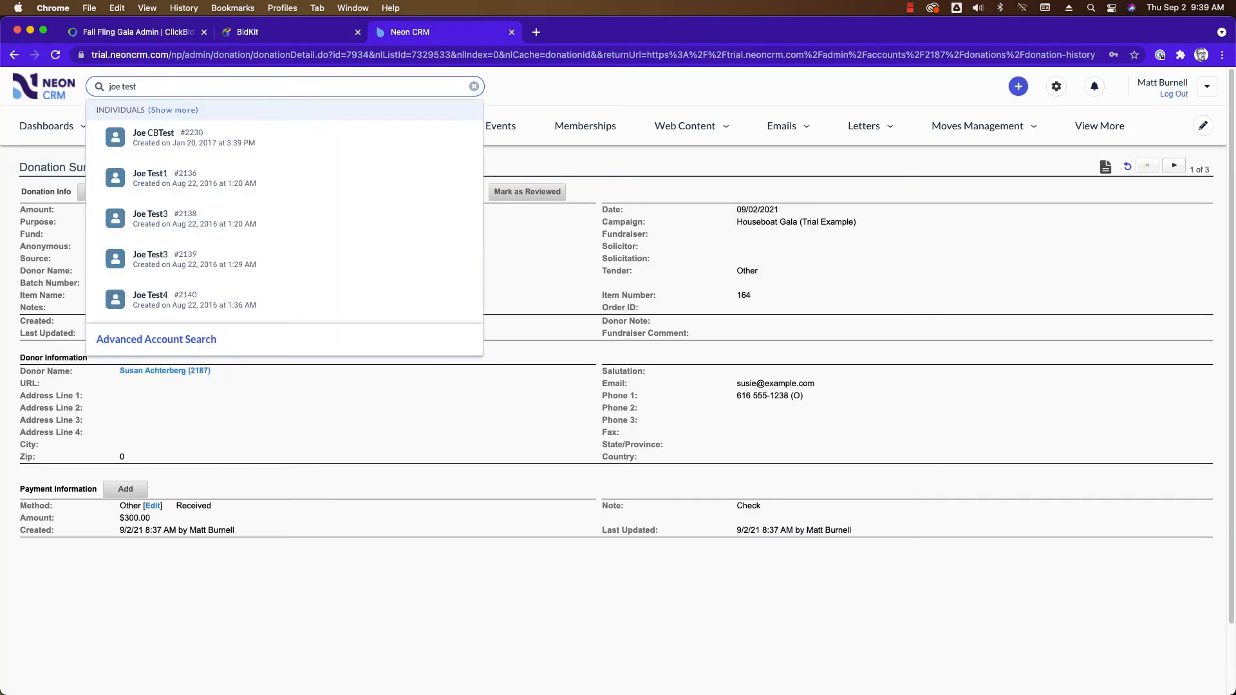
pyautogui.write('er')
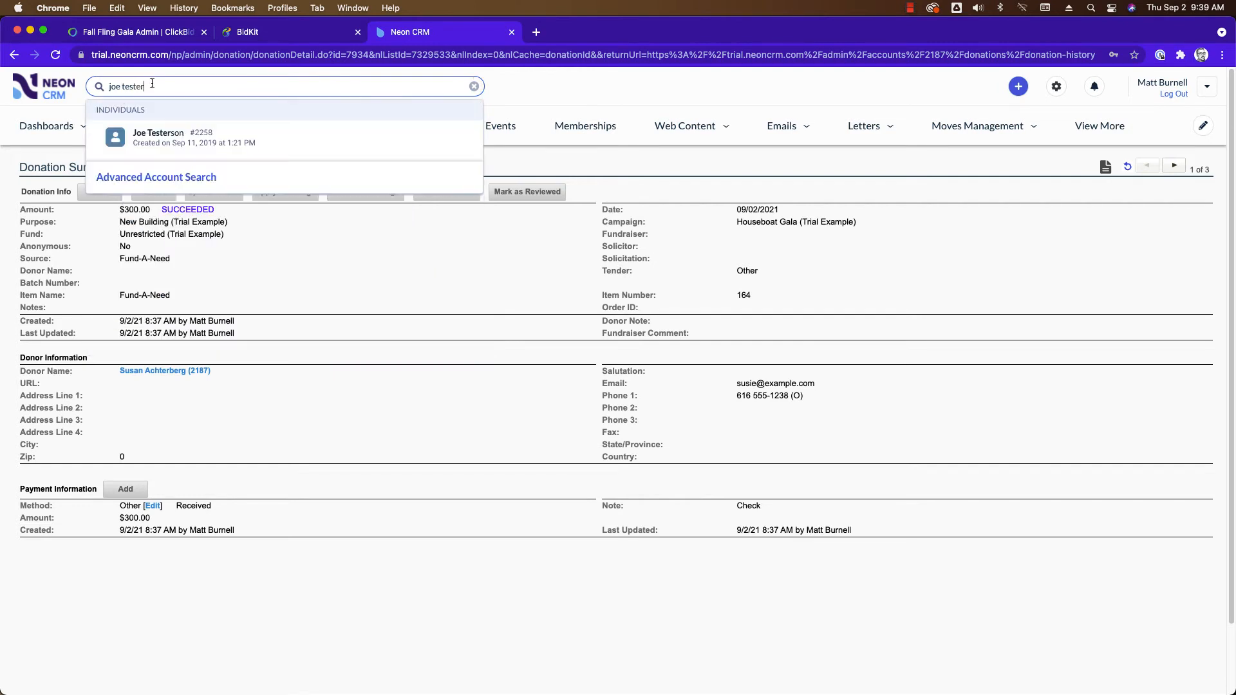
pyautogui.click(157, 142)
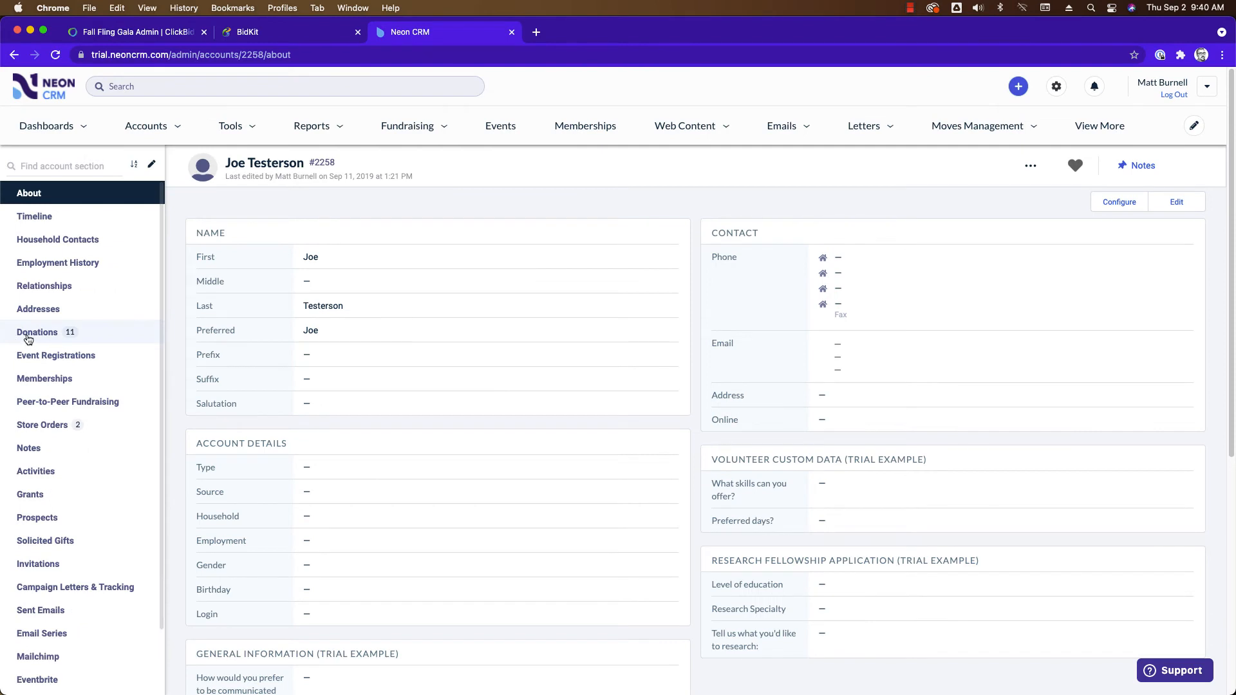
# Open the $250.00 Houseboat Gala donation from the donor's history, then go back to BidKit.
pyautogui.click(35, 334)
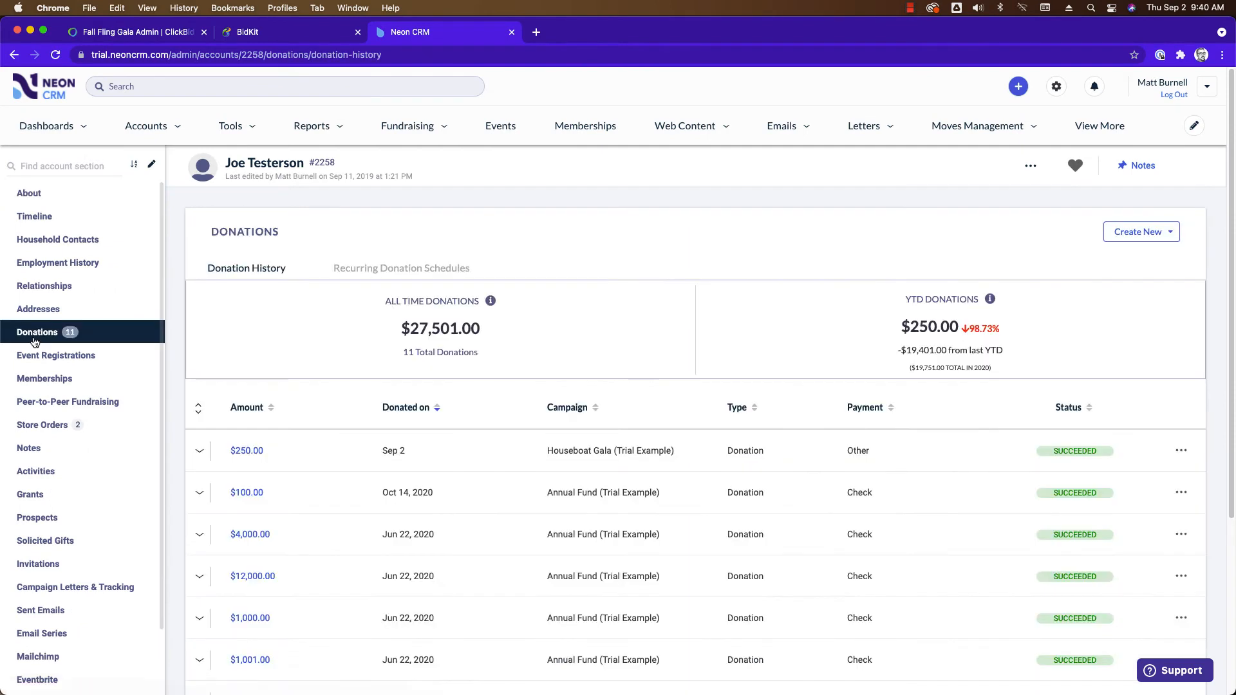
pyautogui.scroll(-1, 418, 432)
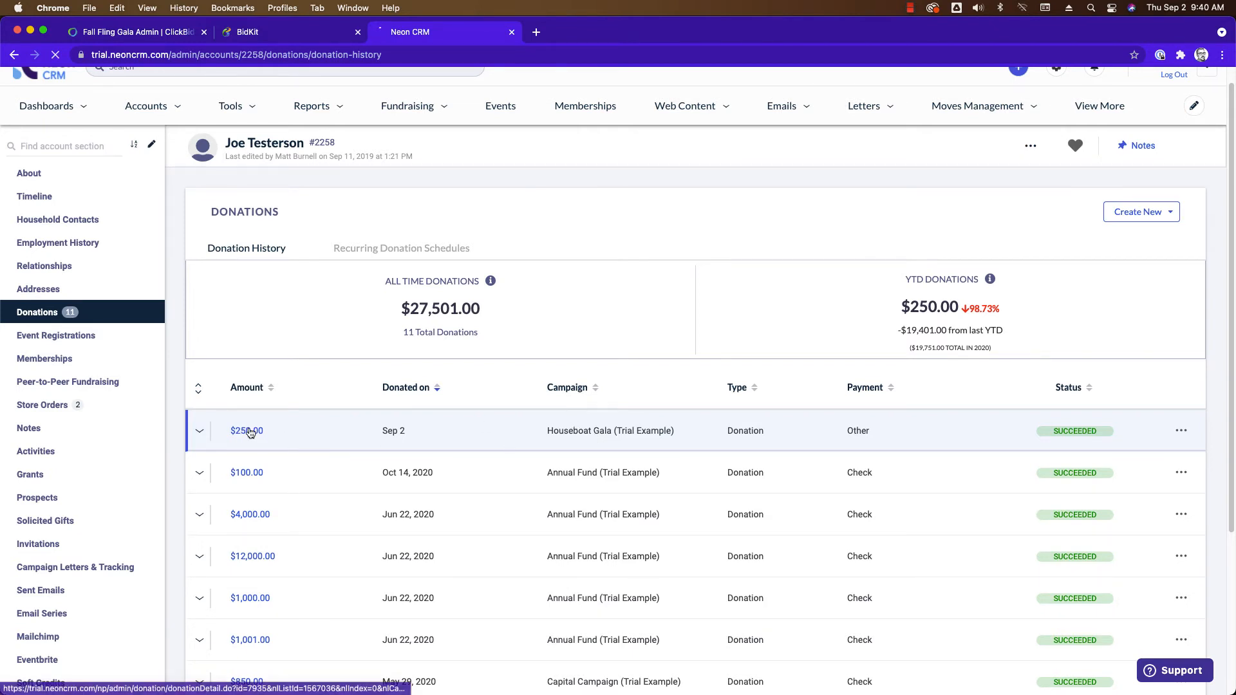
pyautogui.click(244, 431)
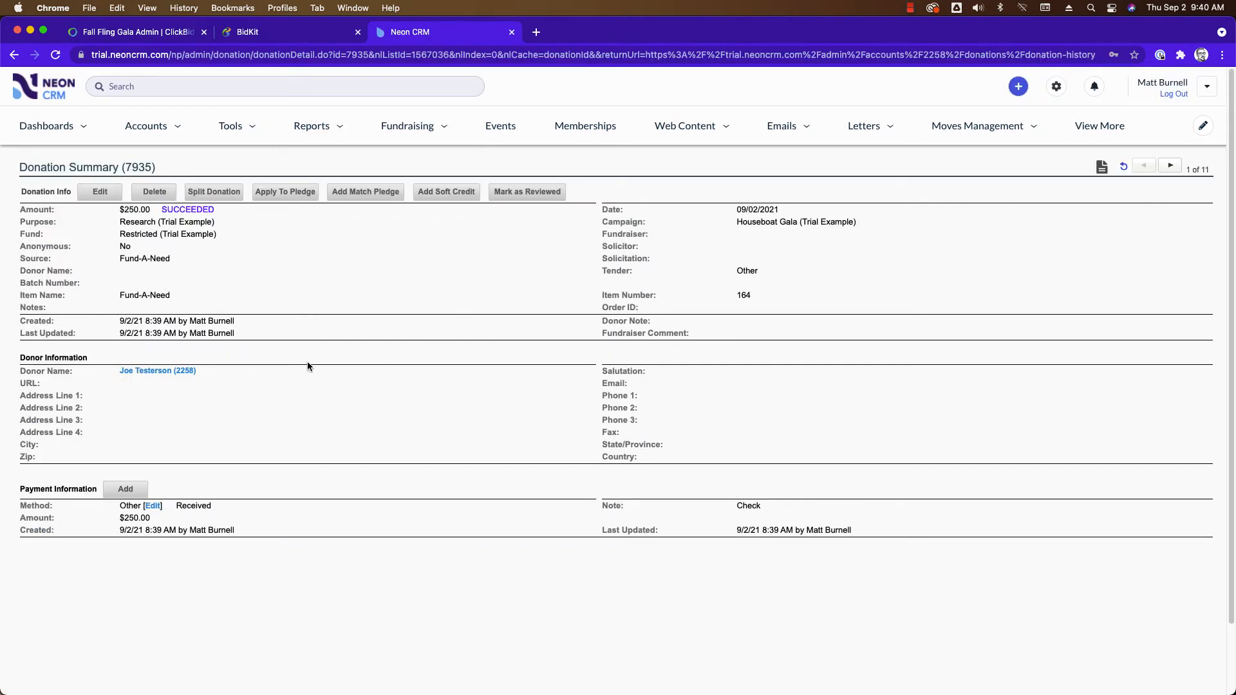
pyautogui.click(251, 35)
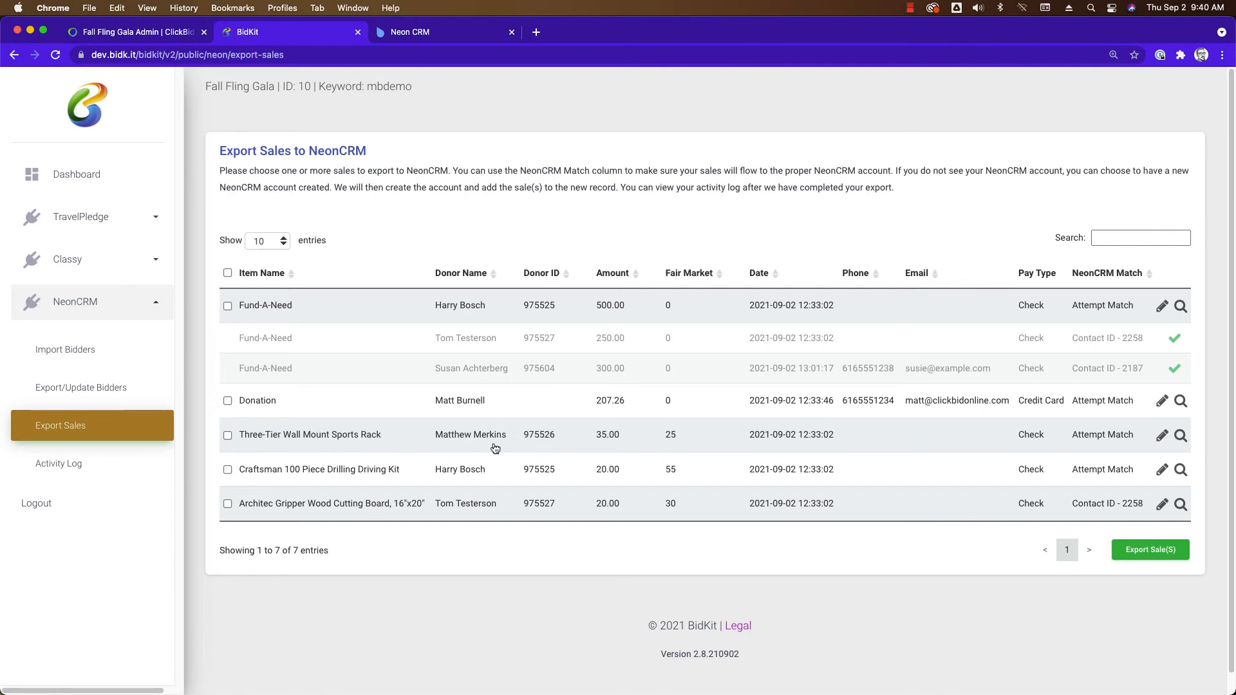
# Look up the Neon CRM contacts available to match the Sports Rack sale.
pyautogui.click(1182, 438)
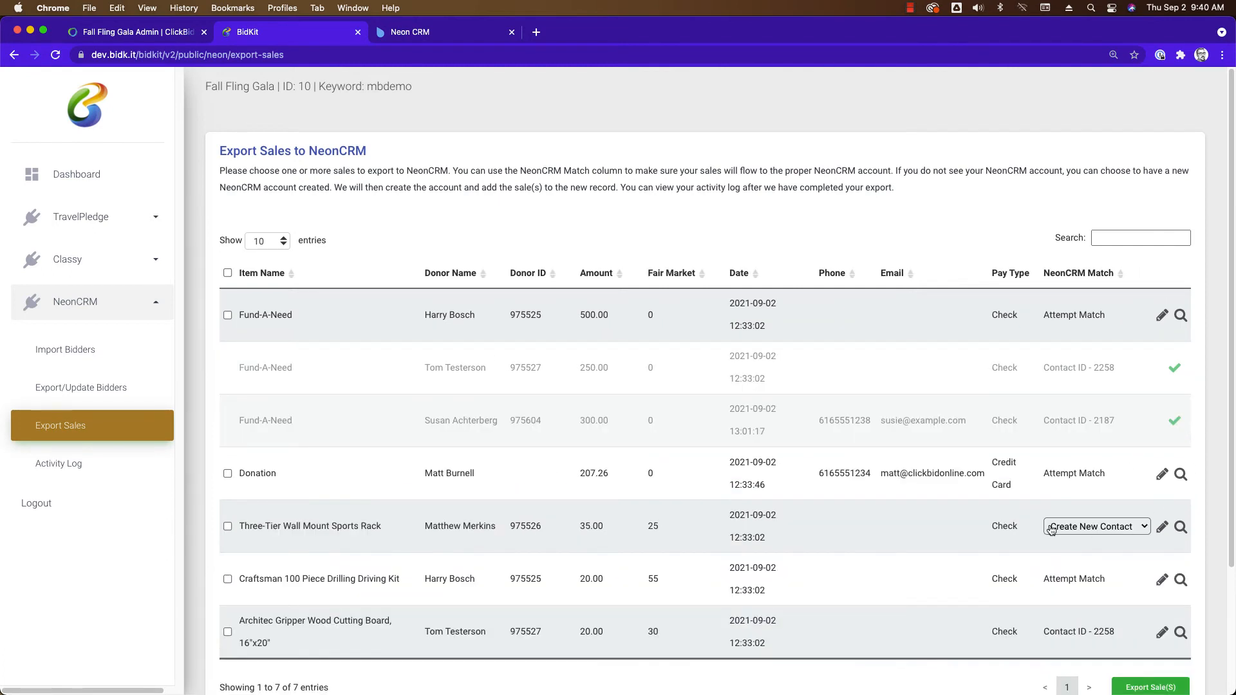
pyautogui.scroll(-5, 872, 512)
pyautogui.click(1068, 369)
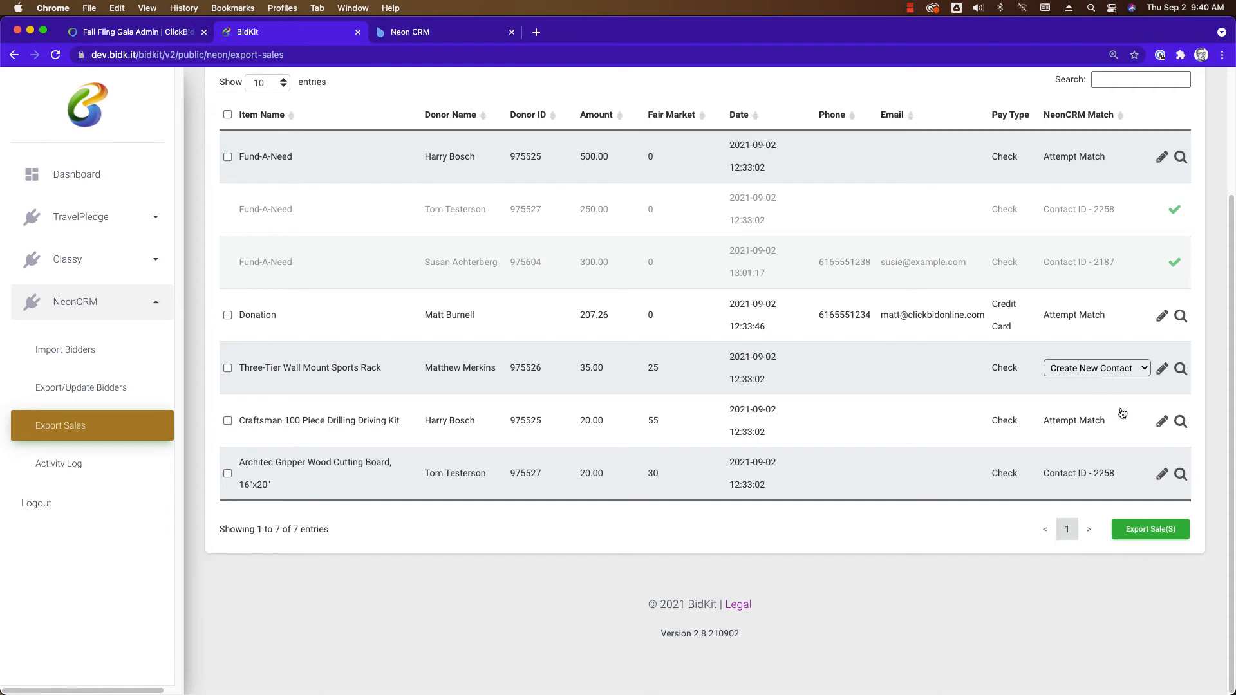
# Match the Drilling Kit sale to the donor's existing contact and edit its contact ID.
pyautogui.click(1181, 422)
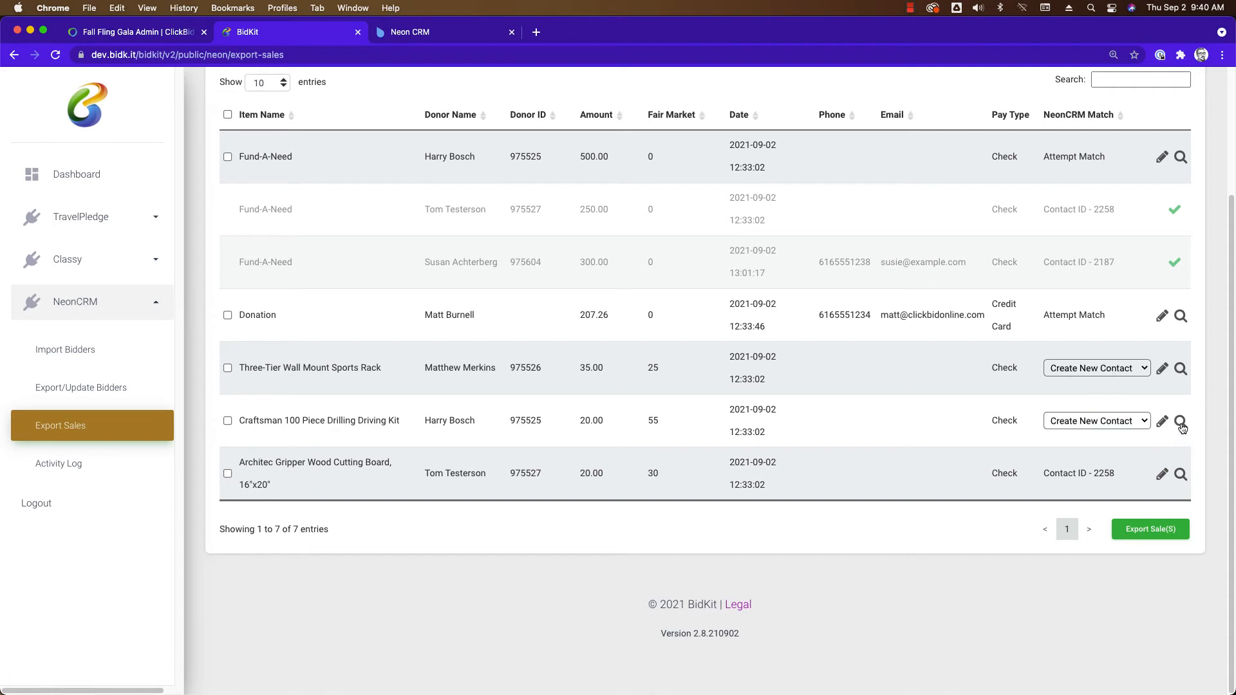
pyautogui.click(1136, 427)
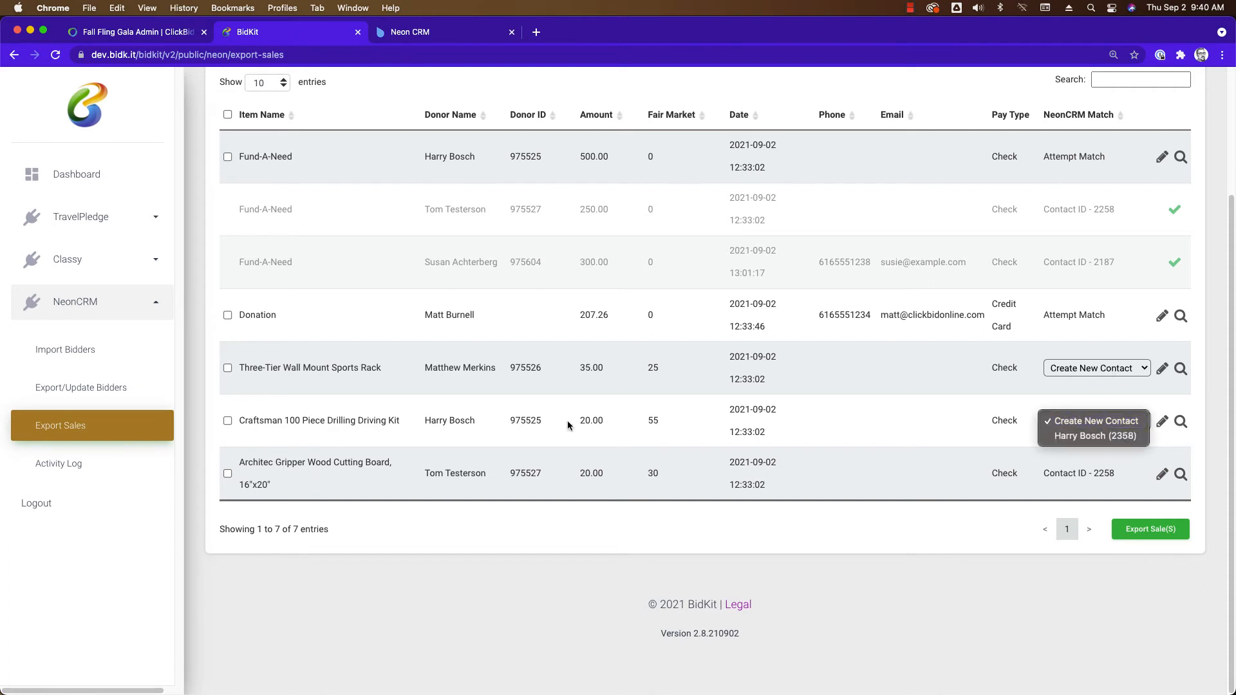
pyautogui.click(1114, 438)
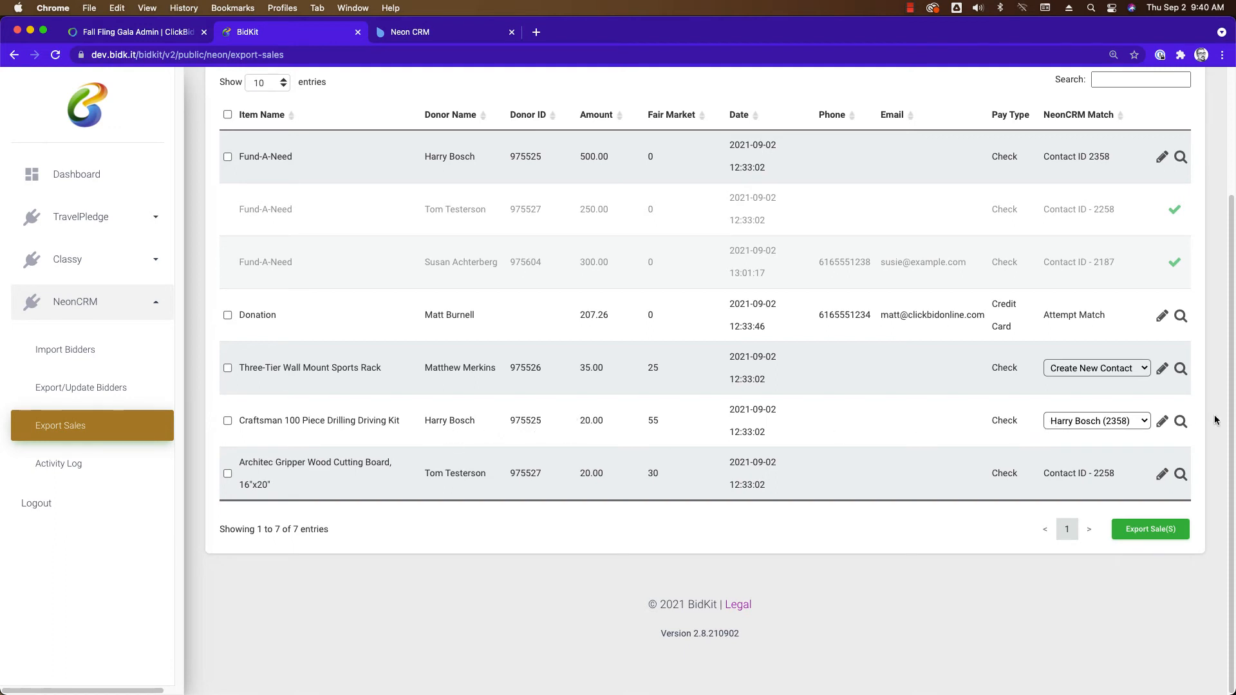
pyautogui.click(1162, 424)
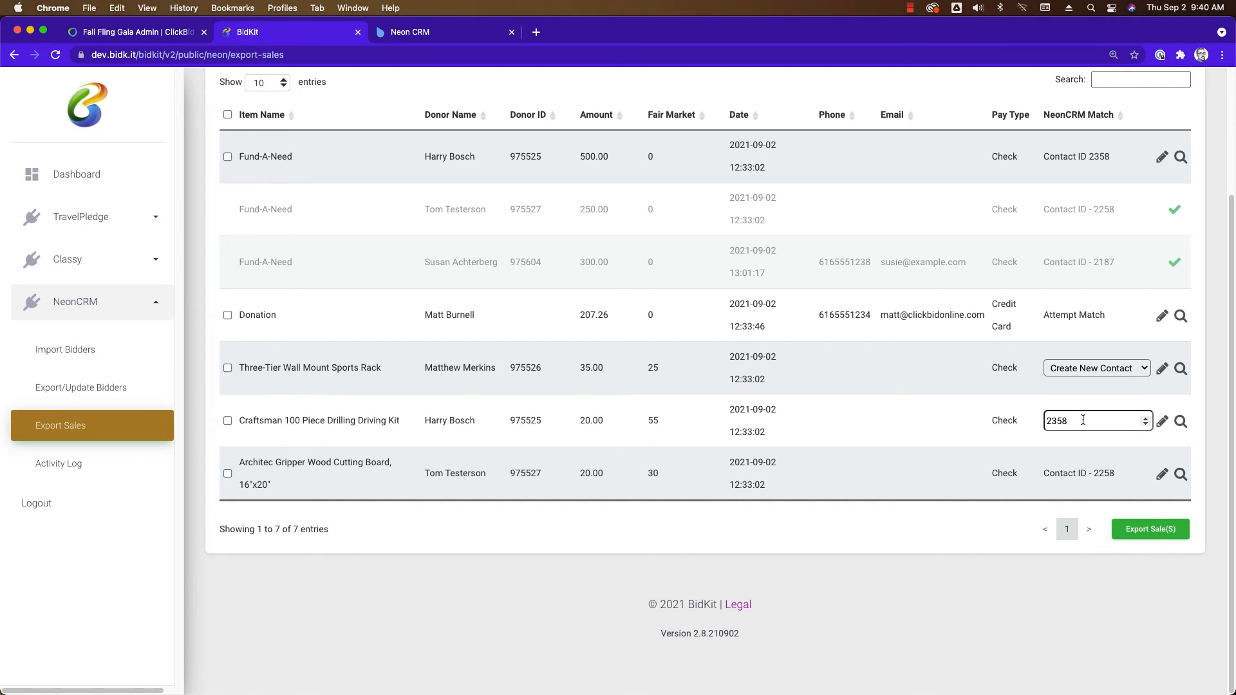
# In Neon CRM, search 'test', open the first matching account and select its ID number.
pyautogui.click(425, 34)
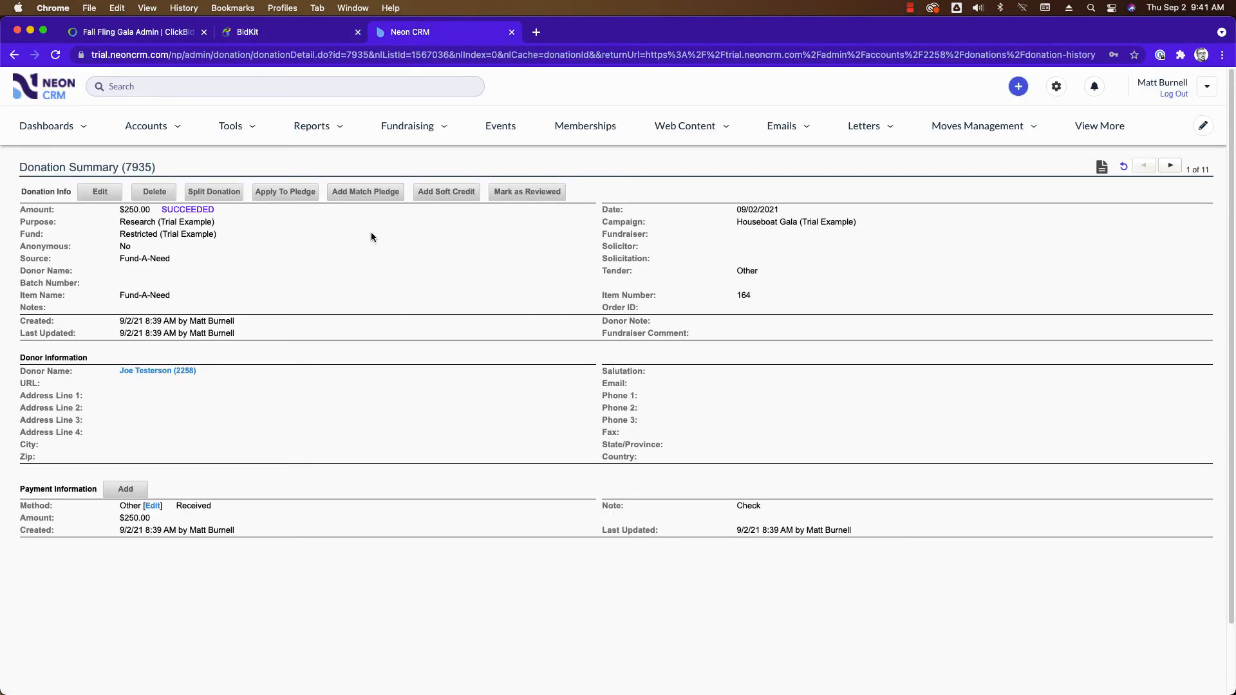
pyautogui.click(203, 78)
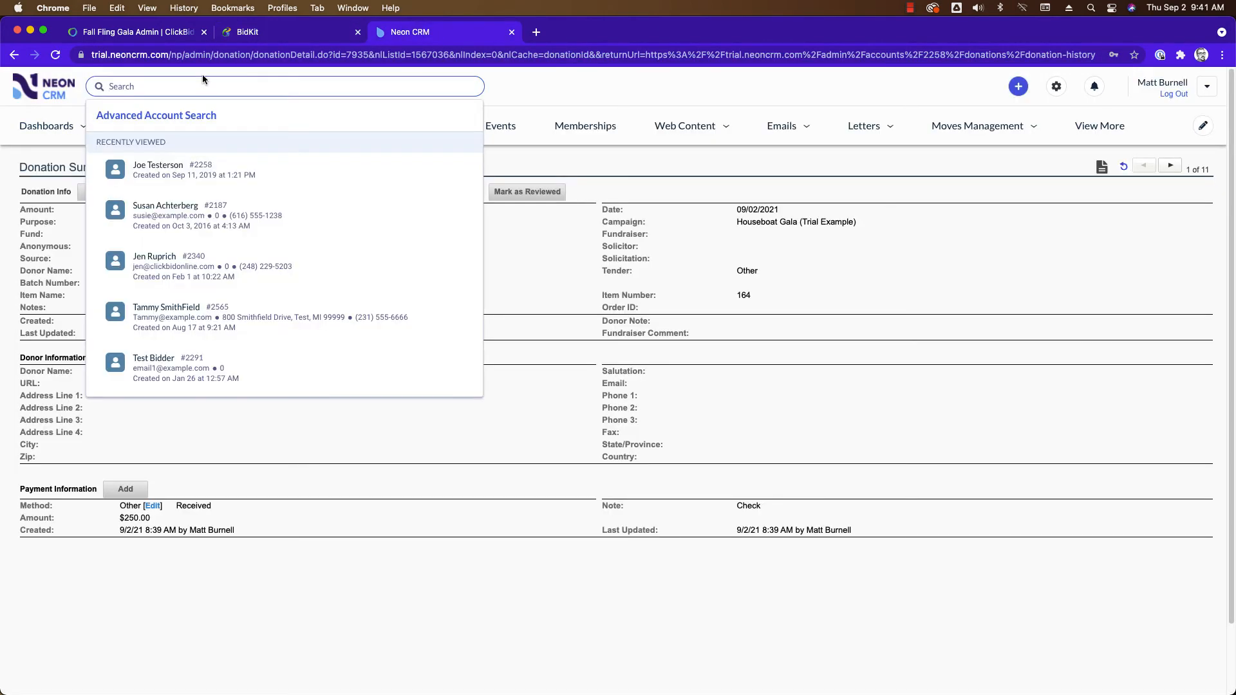
pyautogui.write('test')
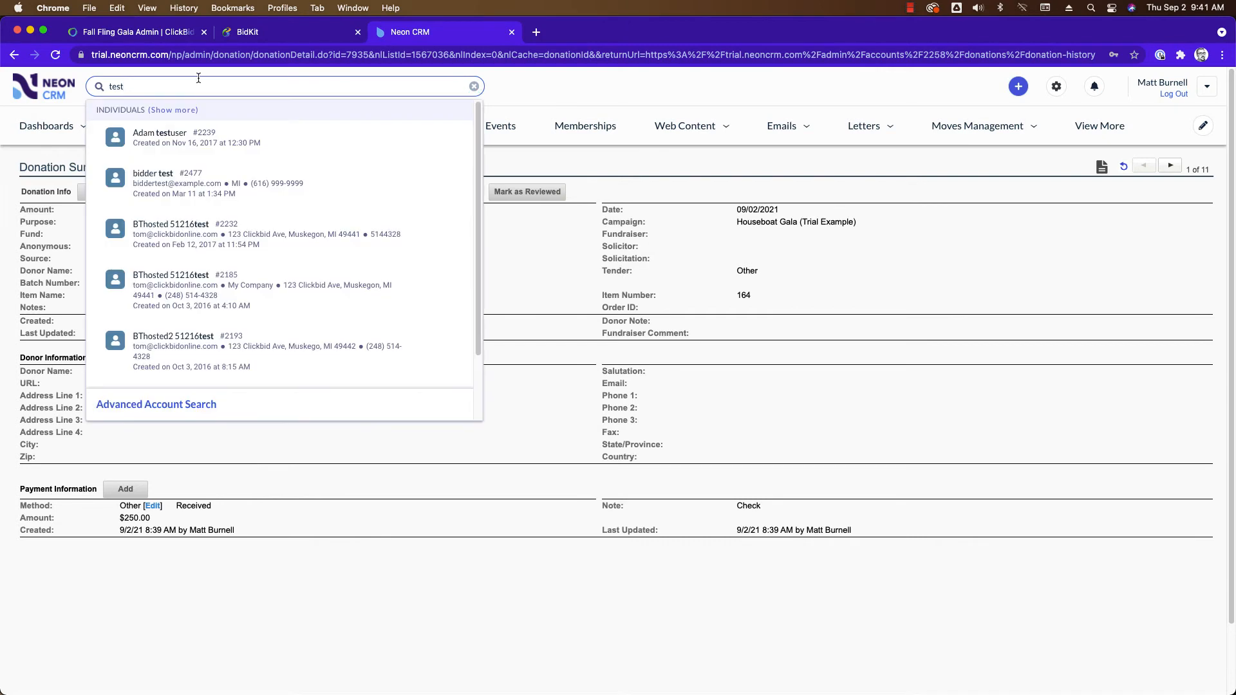
pyautogui.click(143, 137)
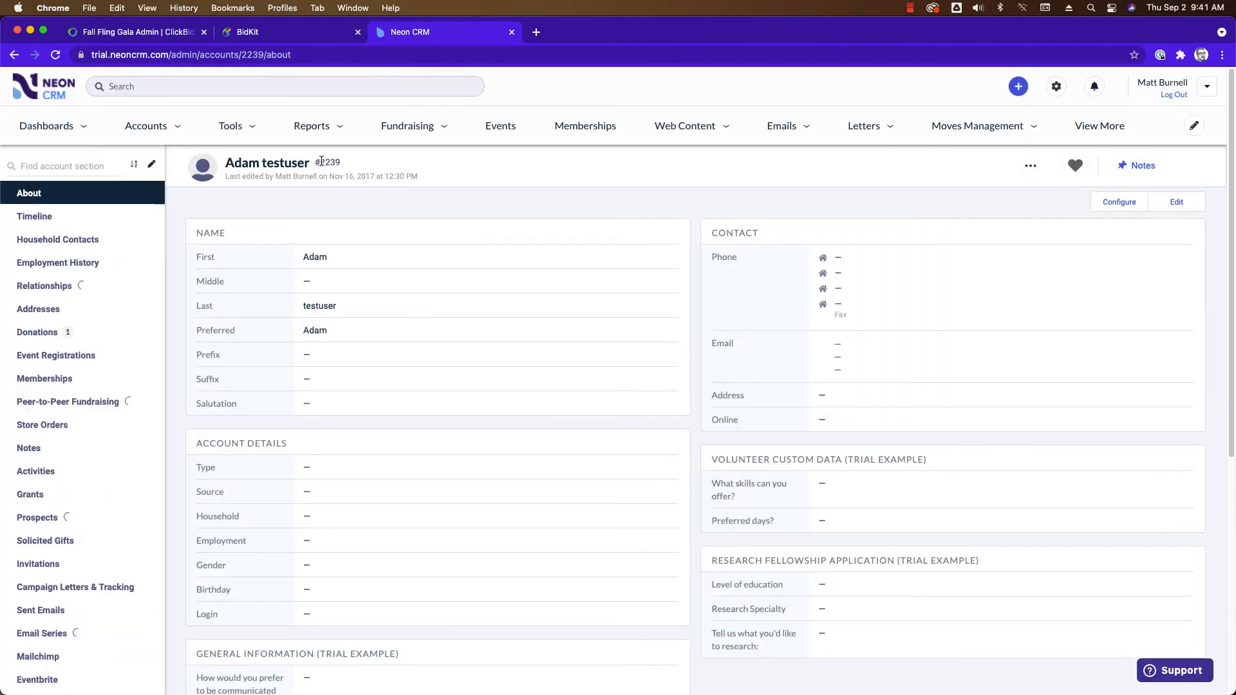
pyautogui.moveTo(321, 162); pyautogui.dragTo(340, 162)
# Search 'test' again, browse the full Individuals results list, then return to BidKit.
pyautogui.click(156, 88)
pyautogui.write('test')
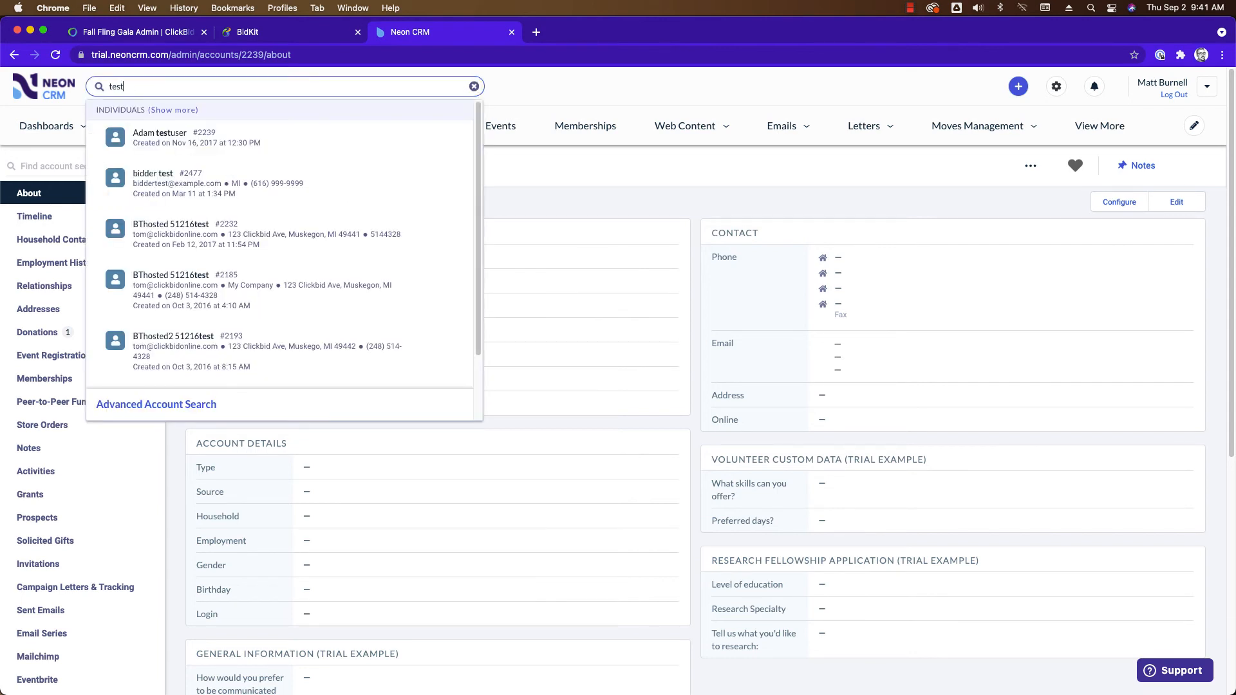
pyautogui.click(180, 111)
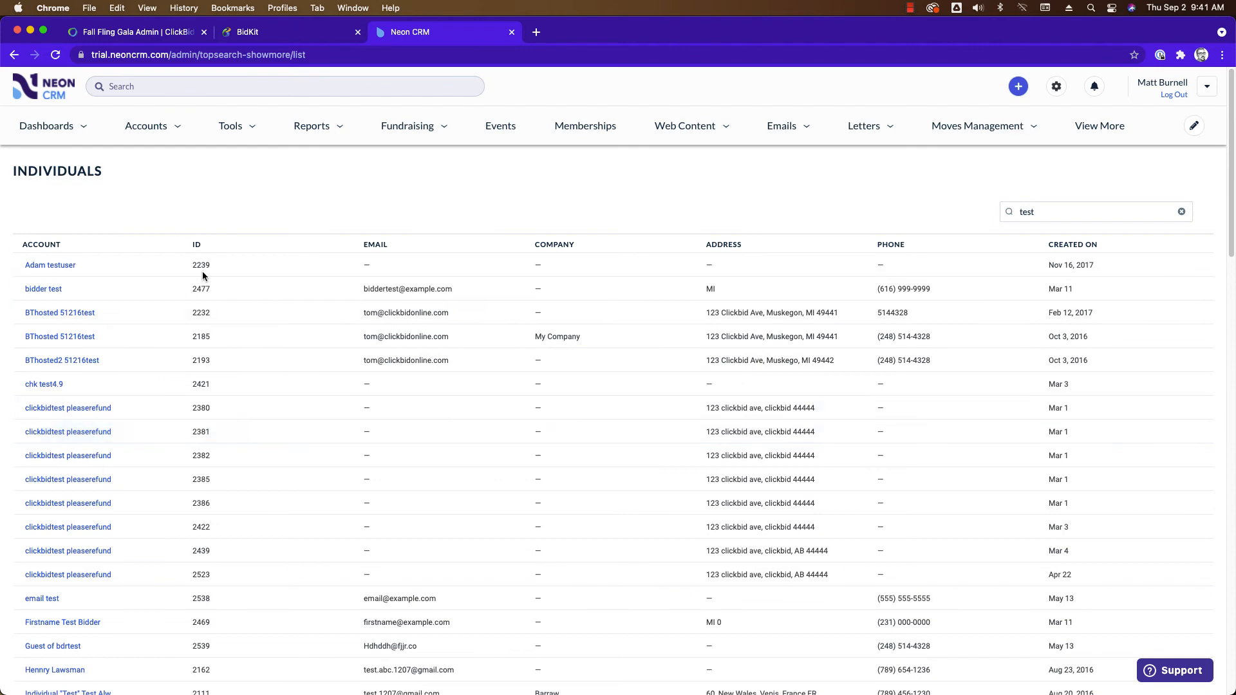
pyautogui.scroll(-7, 186, 314)
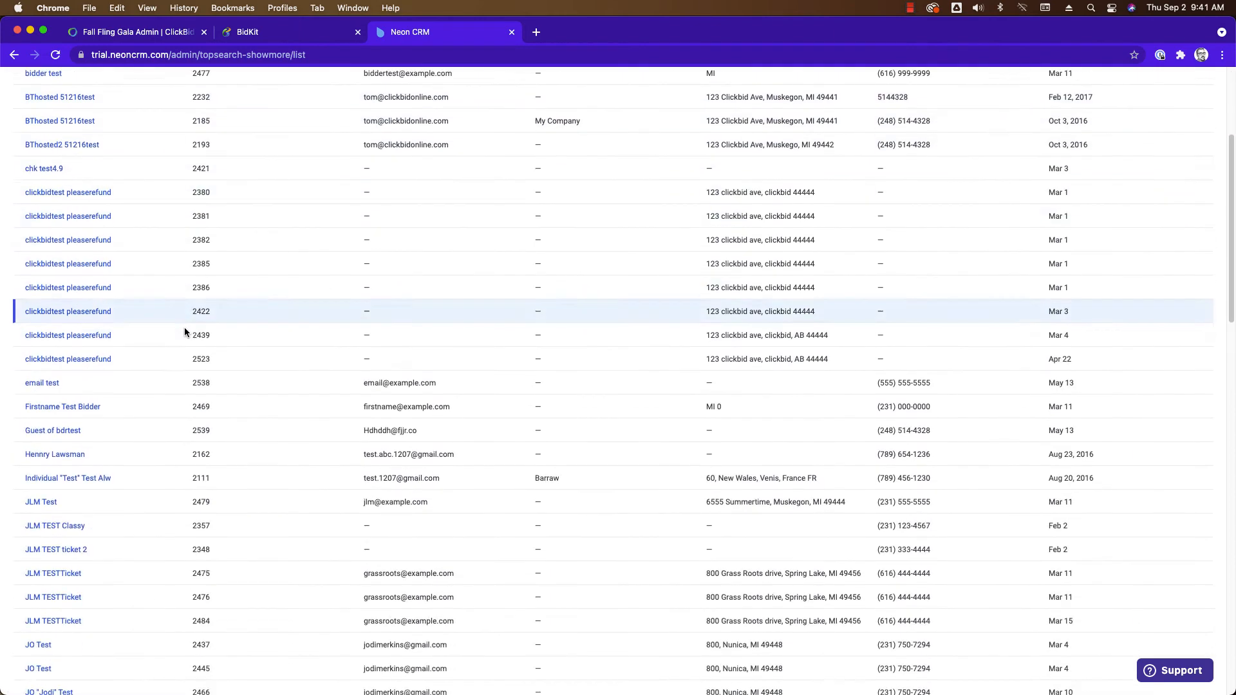
pyautogui.scroll(7, 180, 346)
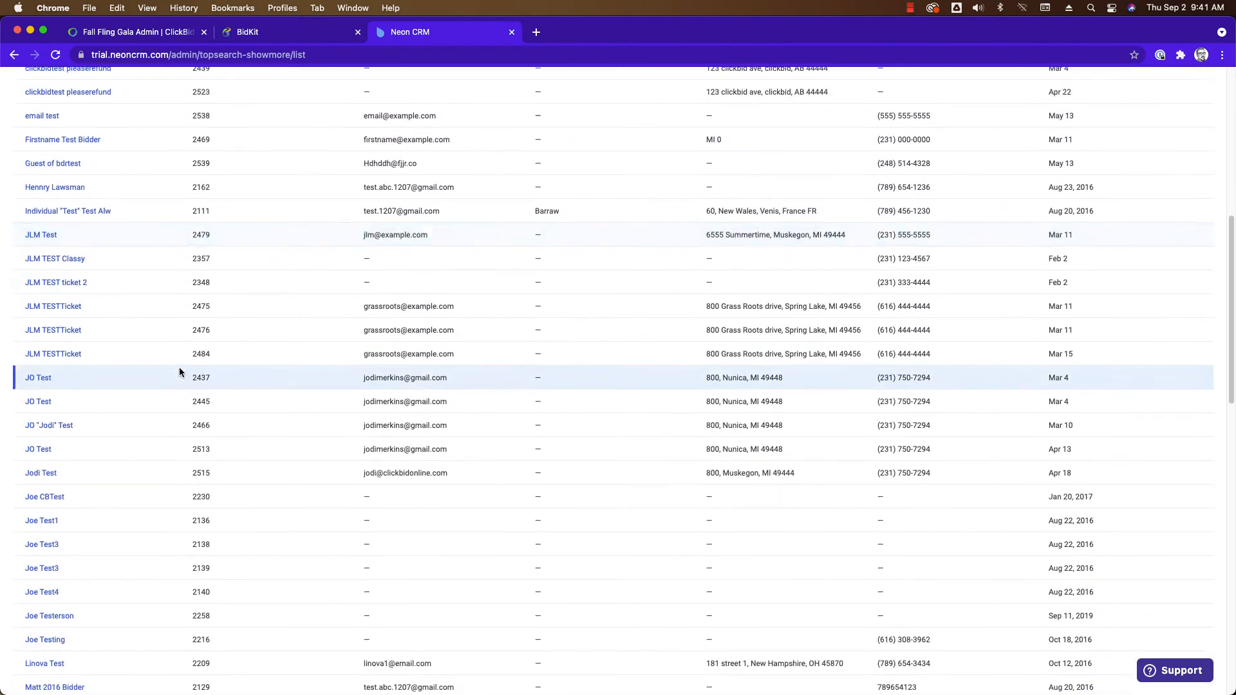
pyautogui.click(260, 37)
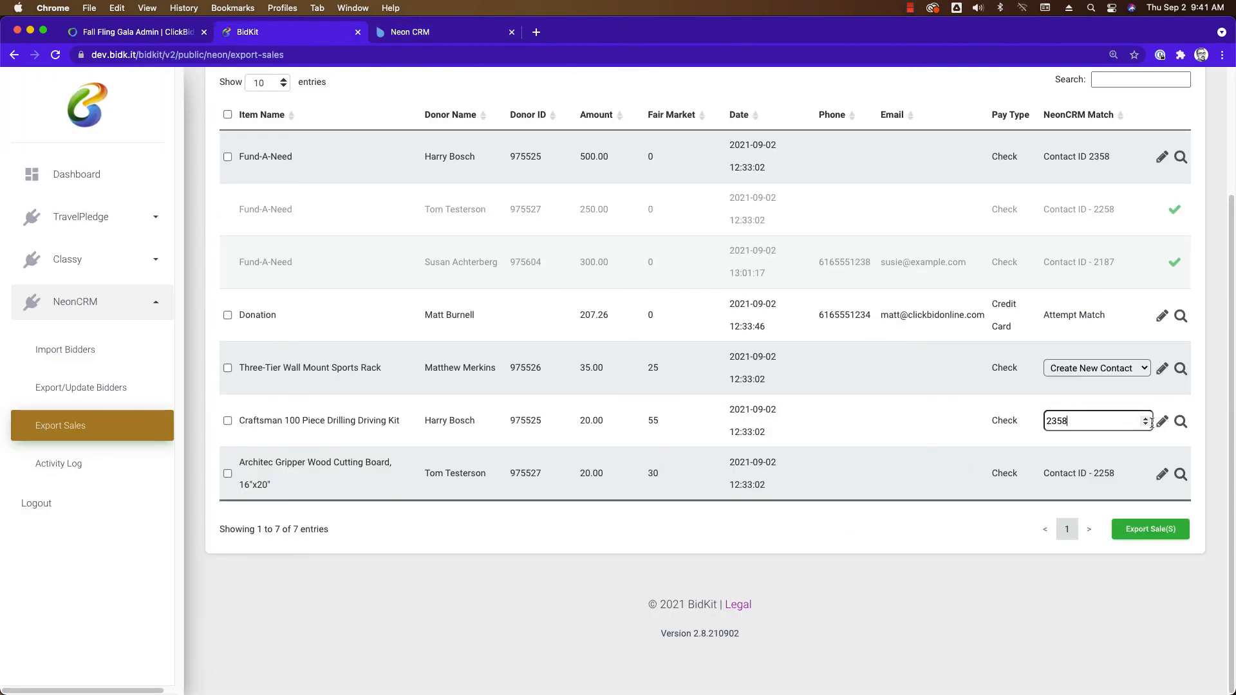
# Match the Craftsman drill kit sale to the donor's existing contact ID.
pyautogui.click(1181, 422)
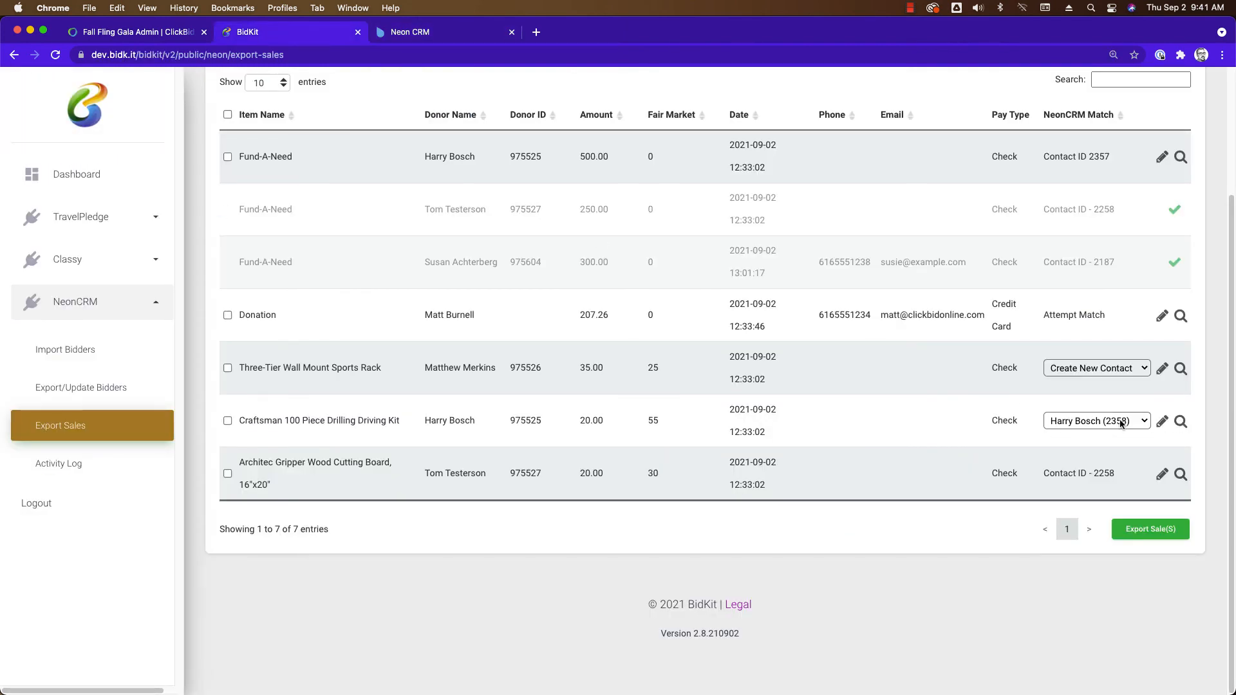
pyautogui.click(1084, 425)
pyautogui.click(1088, 406)
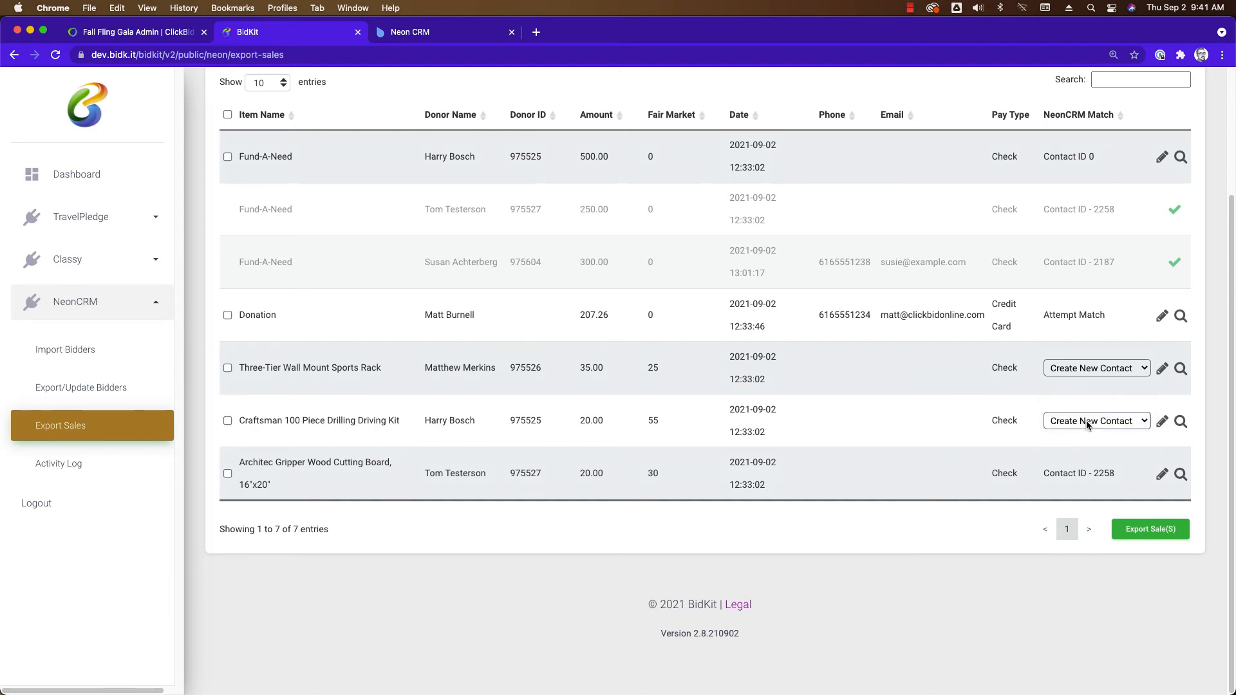
pyautogui.click(1087, 426)
pyautogui.click(1095, 437)
# Export the Sports Rack and Craftsman Drilling Kit sales to NeonCRM and reload to confirm.
pyautogui.click(228, 368)
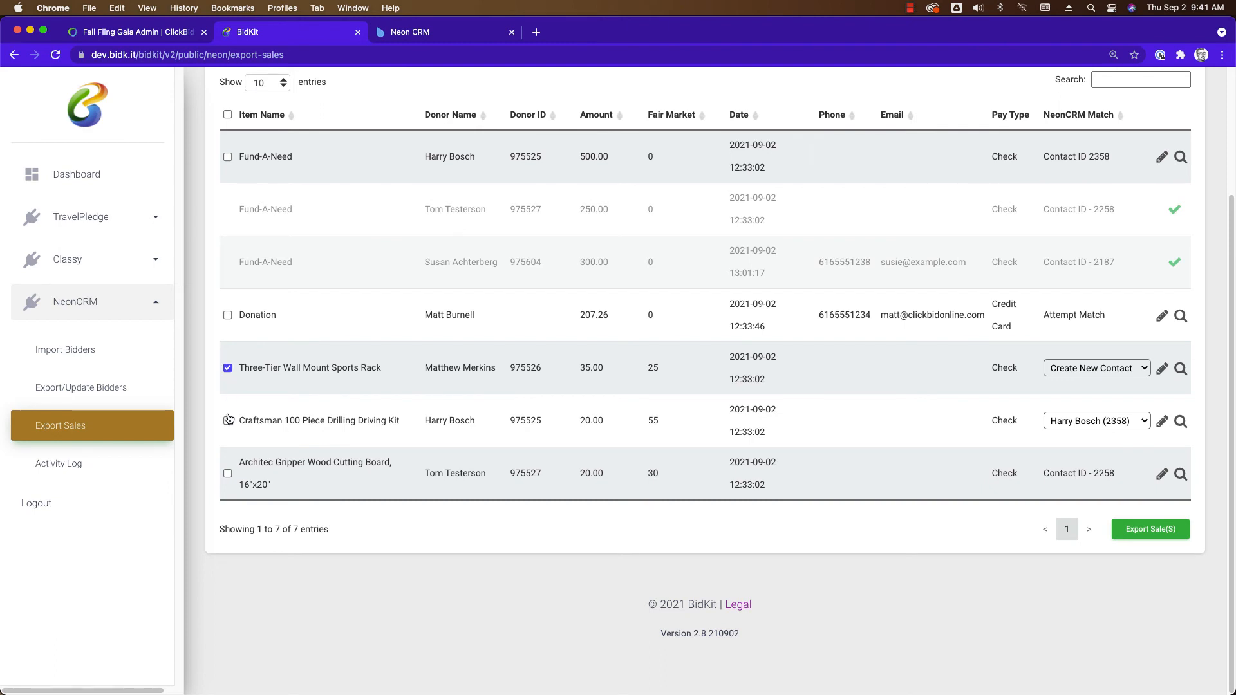
pyautogui.click(228, 422)
pyautogui.click(1163, 528)
pyautogui.click(491, 483)
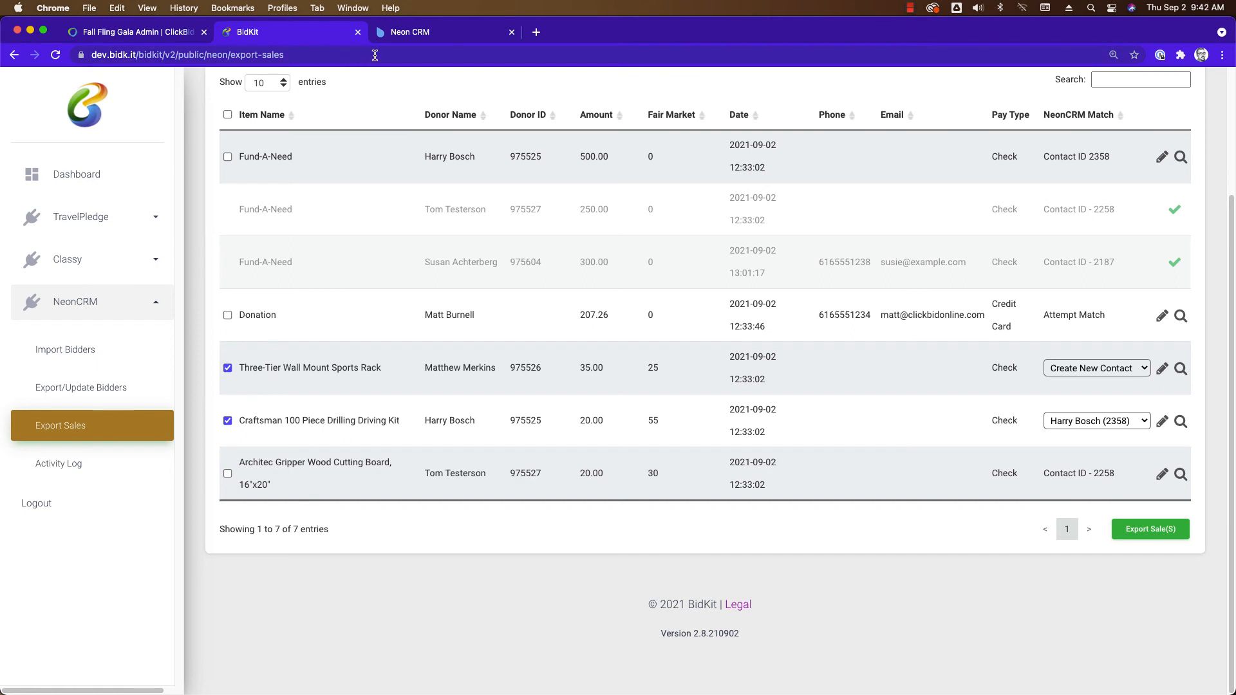
pyautogui.click(56, 56)
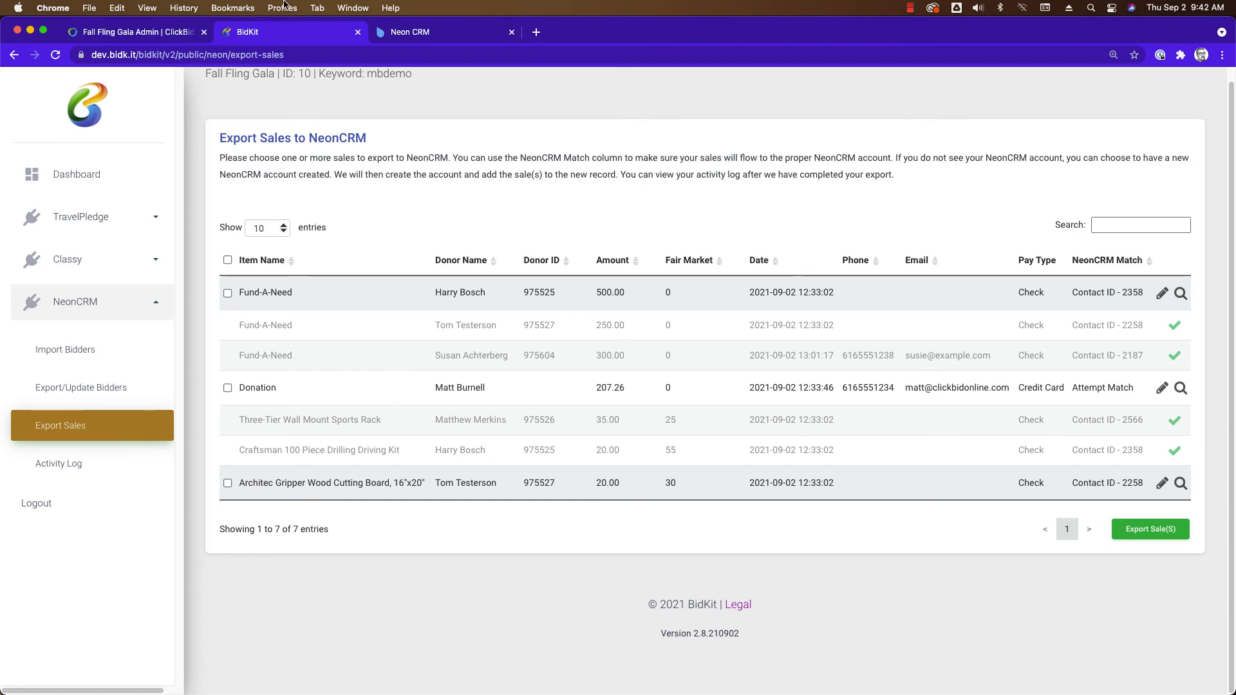
# In Neon CRM, find the Drilling Kit buyer's account and view their donation history.
pyautogui.click(438, 34)
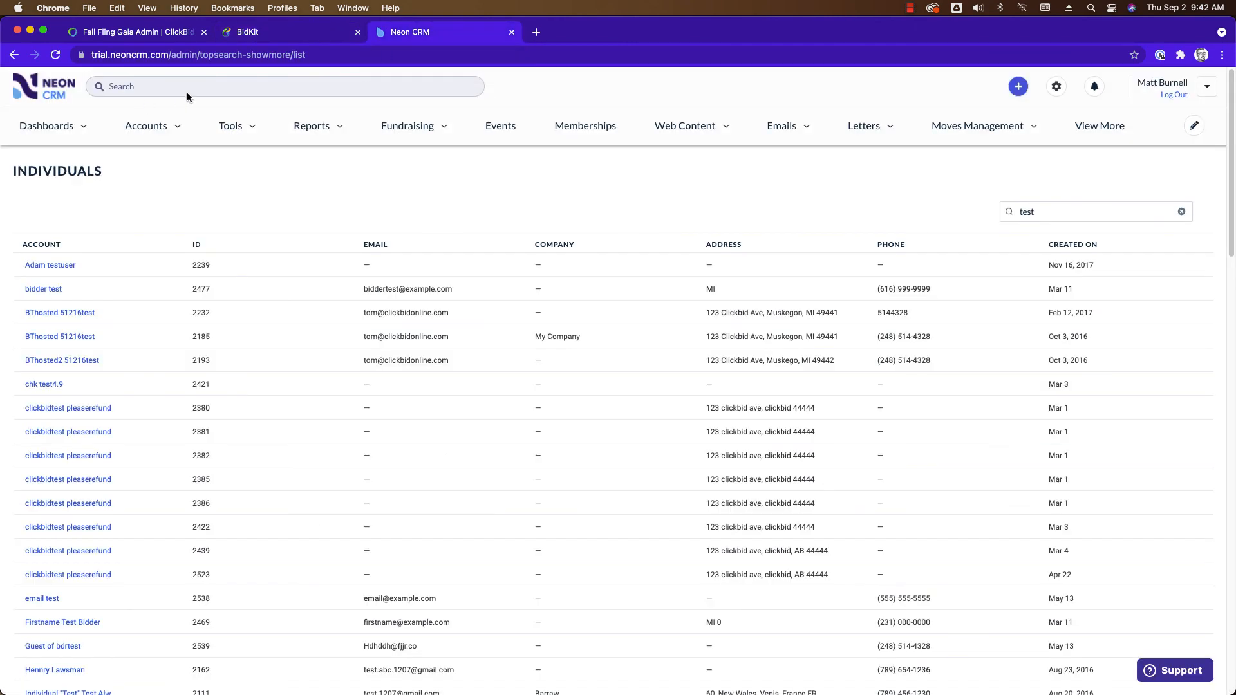
pyautogui.click(187, 92)
pyautogui.write('harry bo')
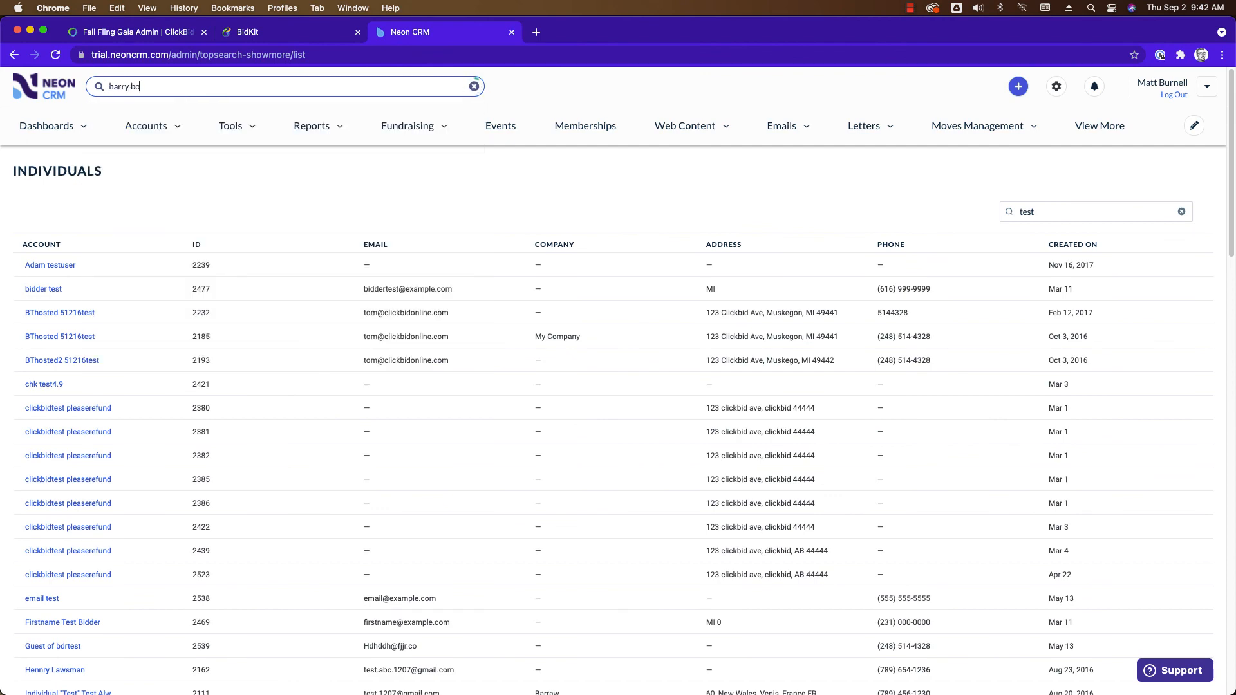
pyautogui.write('s')
pyautogui.click(164, 132)
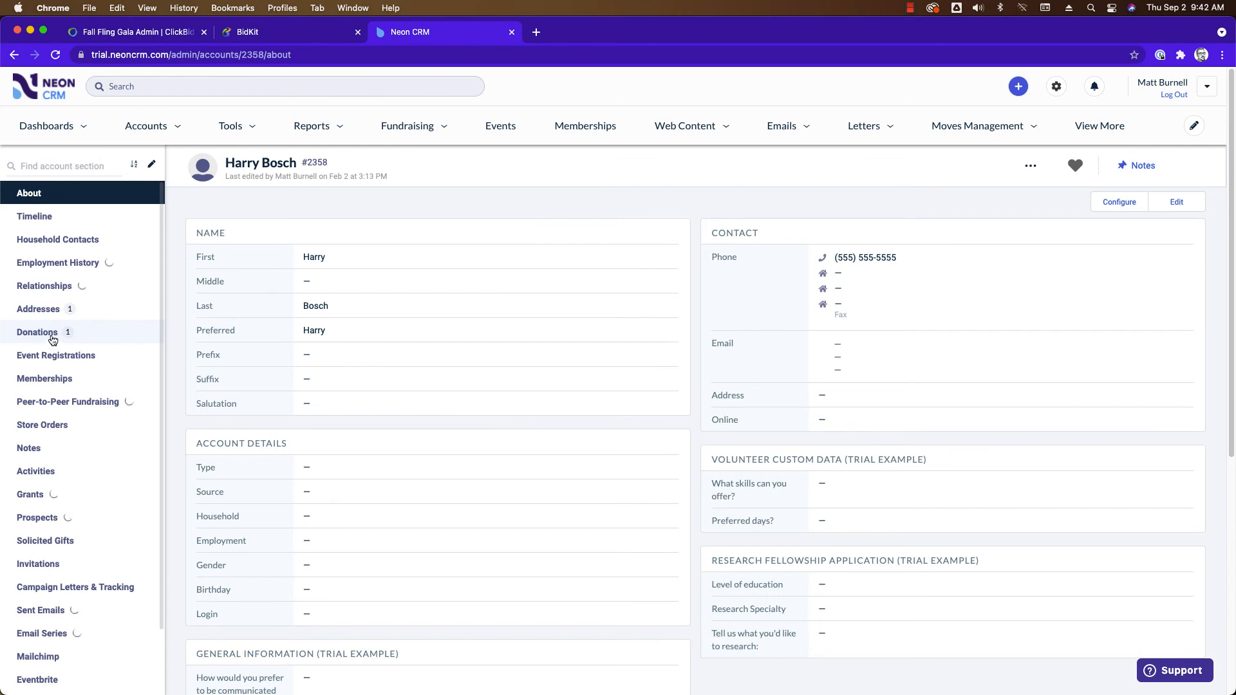
pyautogui.click(51, 336)
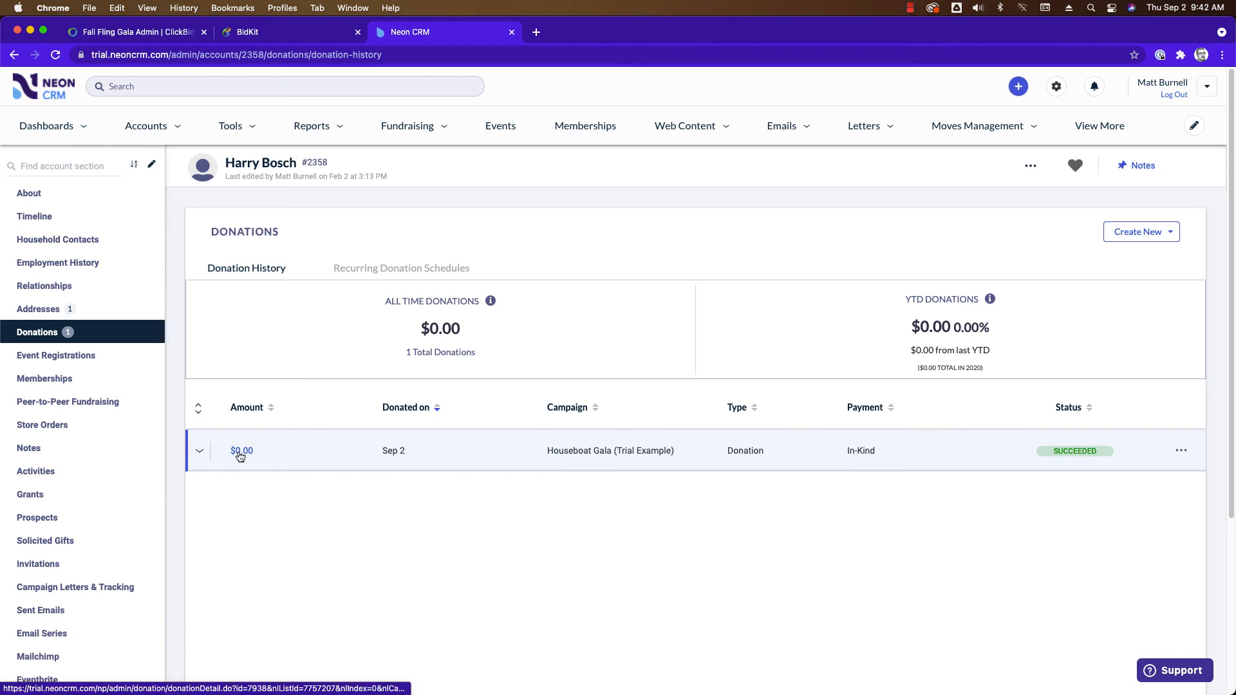
# Compare with BidKit, open the $0.00 in-kind Drilling Kit donation, then return to BidKit.
pyautogui.click(258, 31)
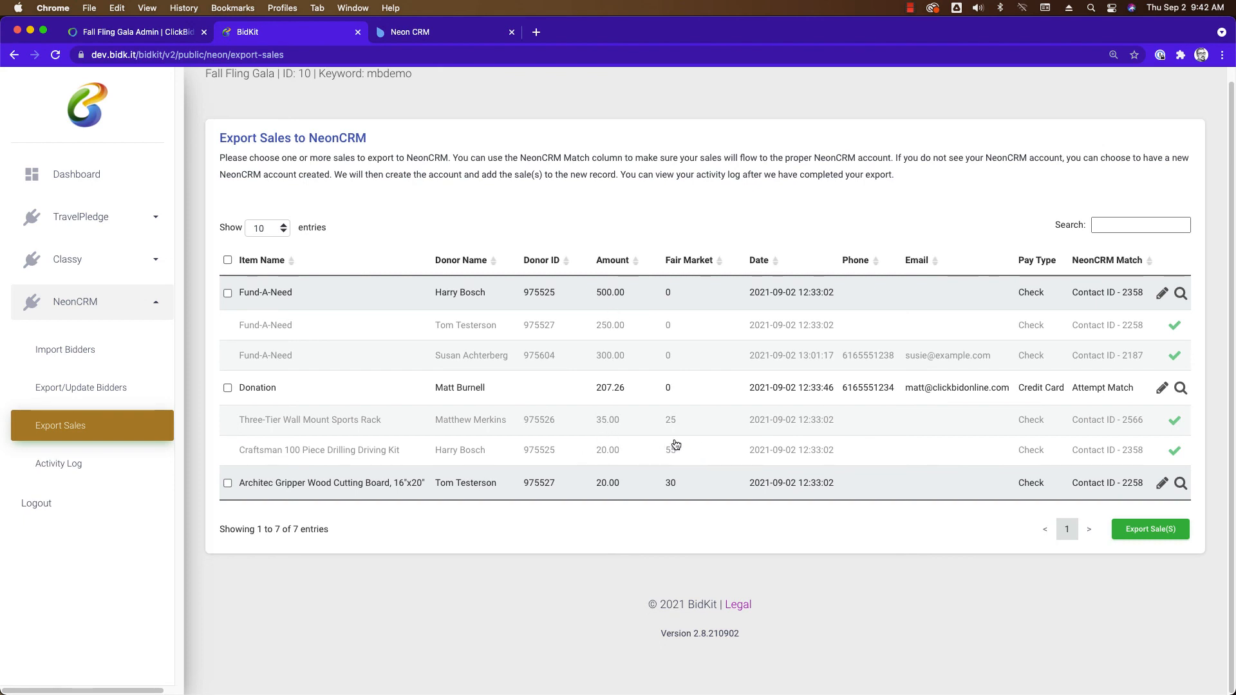
pyautogui.click(420, 32)
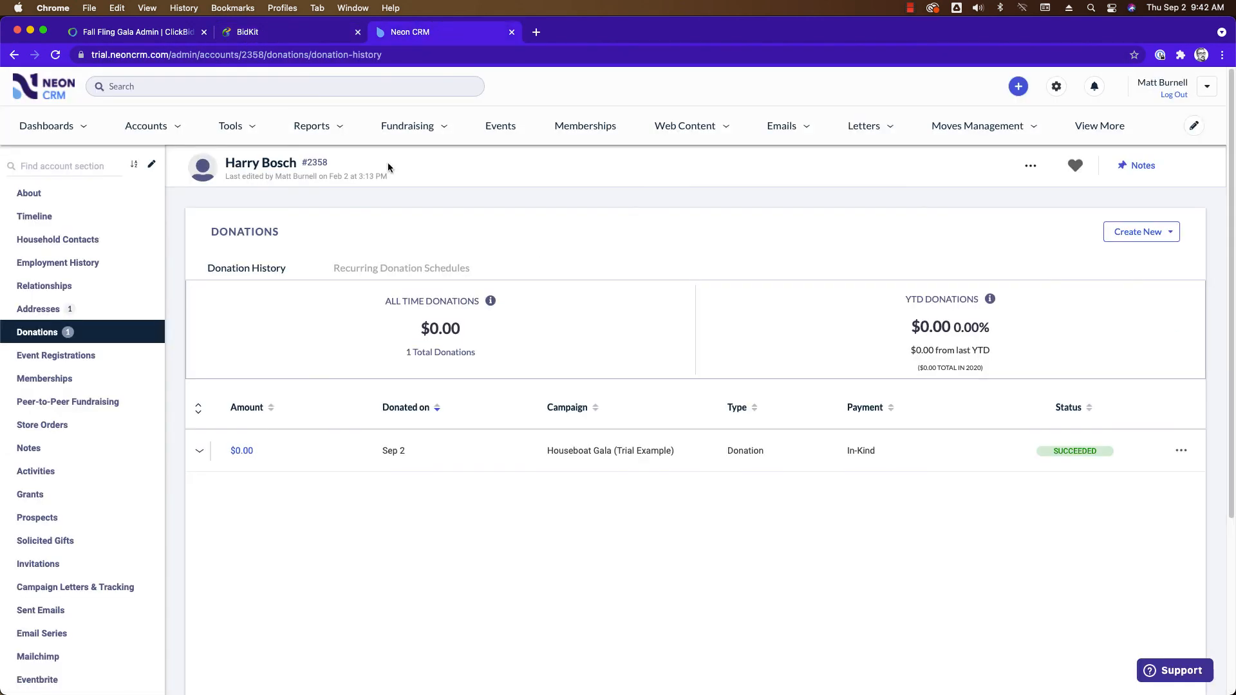
pyautogui.click(245, 450)
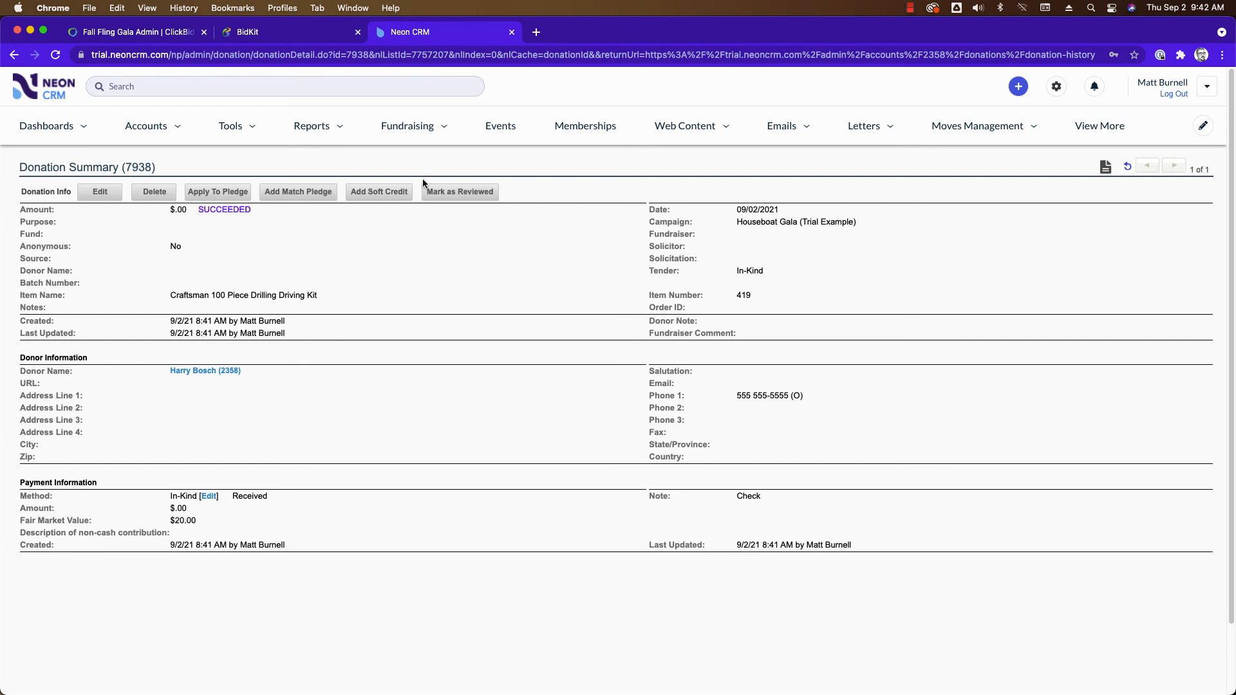
pyautogui.click(207, 87)
pyautogui.click(293, 32)
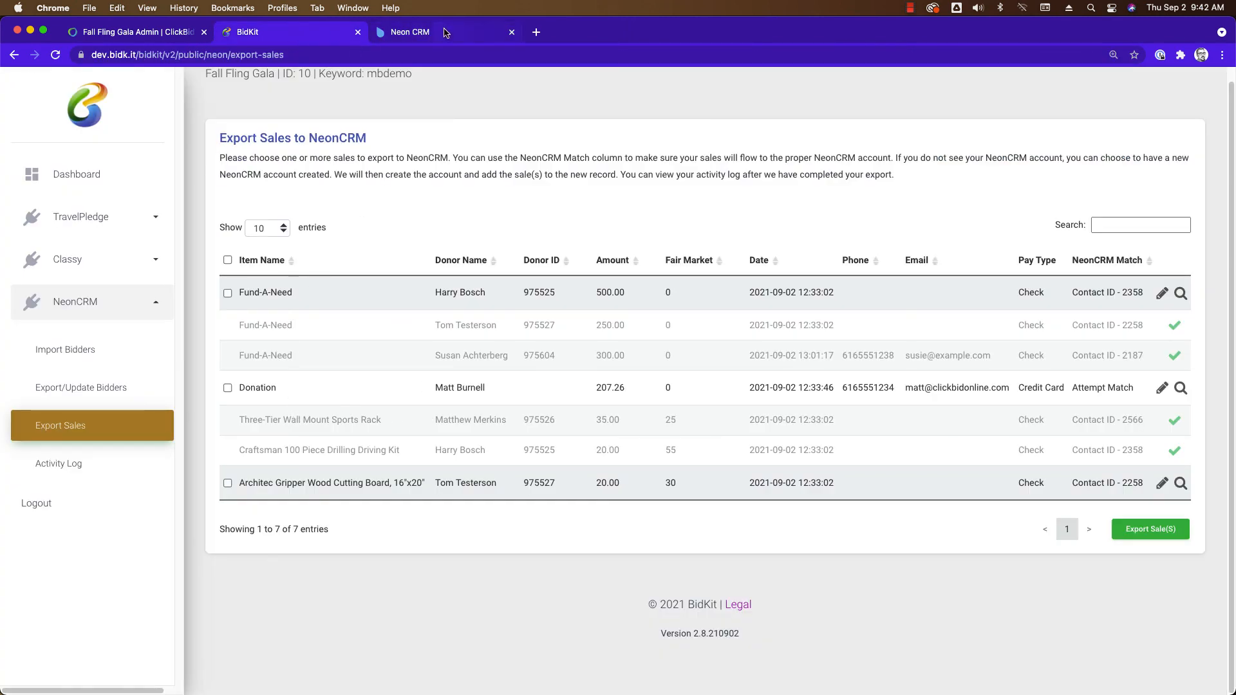
# In Neon CRM, find the Sports Rack buyer's account and view their donation history.
pyautogui.click(445, 32)
pyautogui.click(251, 80)
pyautogui.write('m')
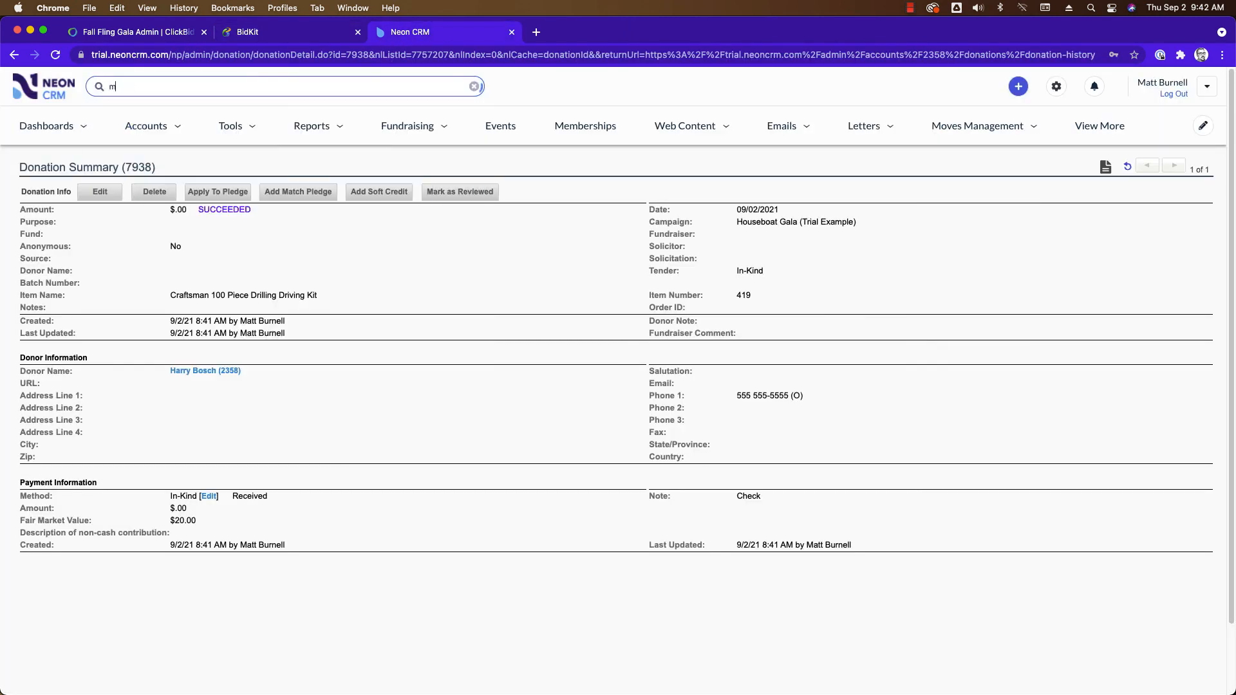
pyautogui.write('atthew')
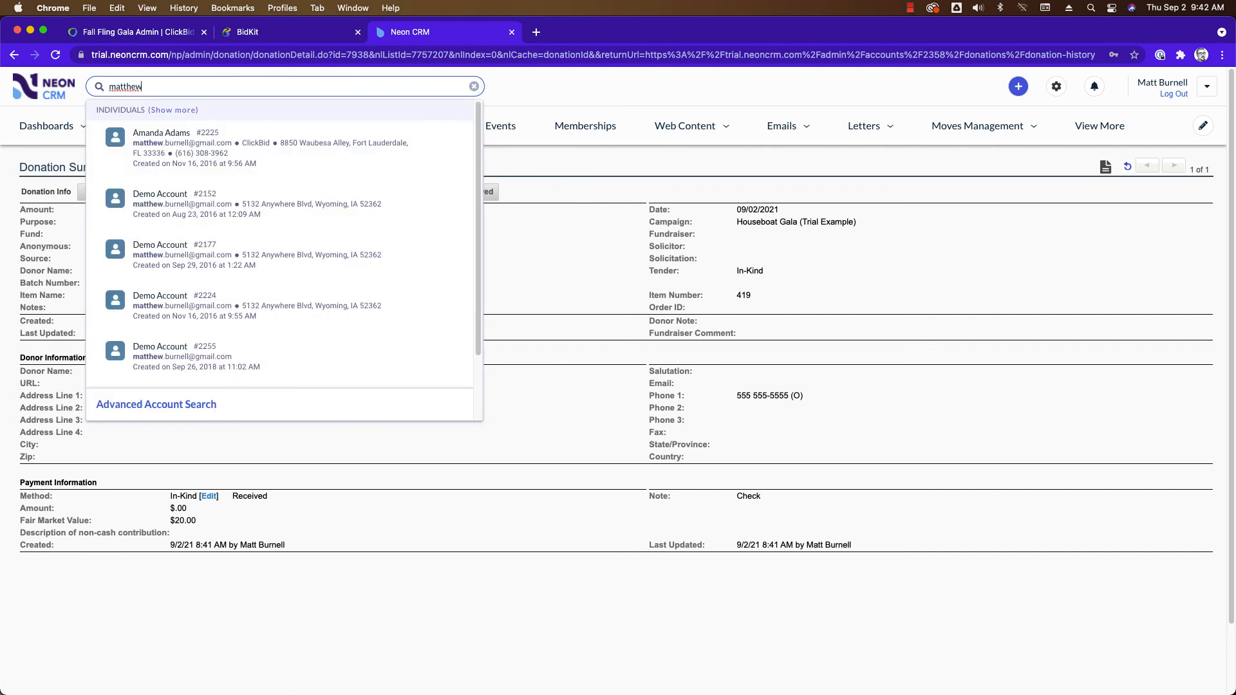
pyautogui.write(' mer')
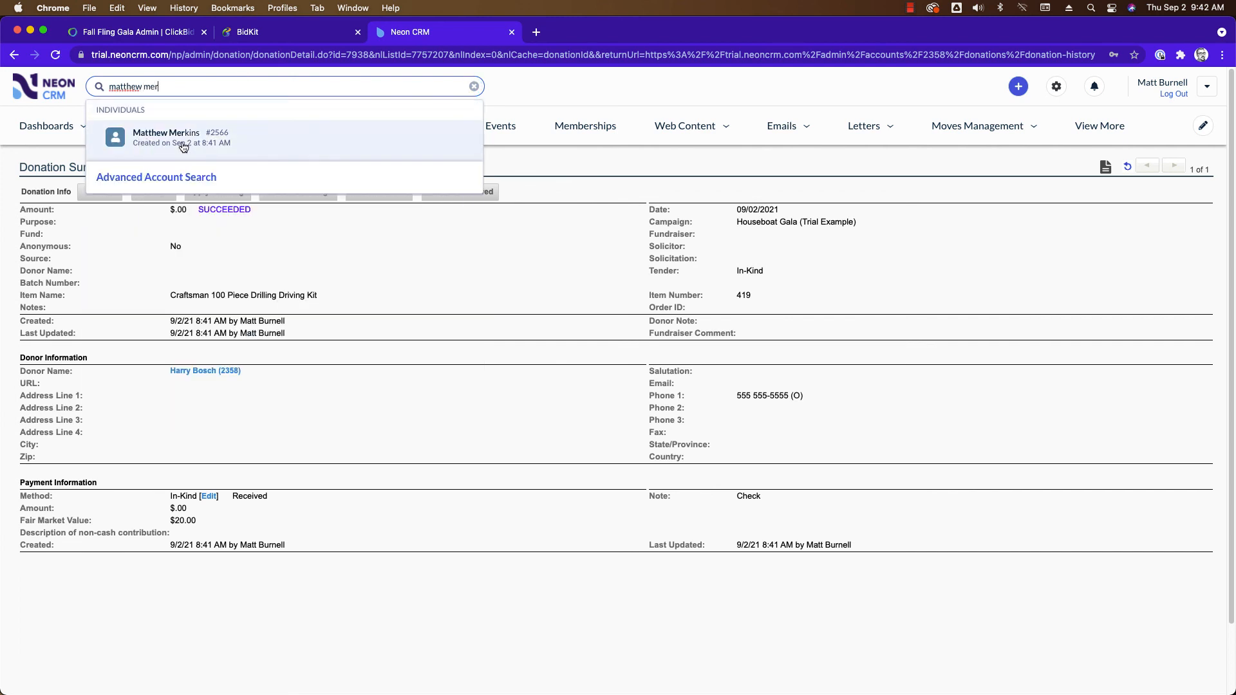
pyautogui.click(160, 138)
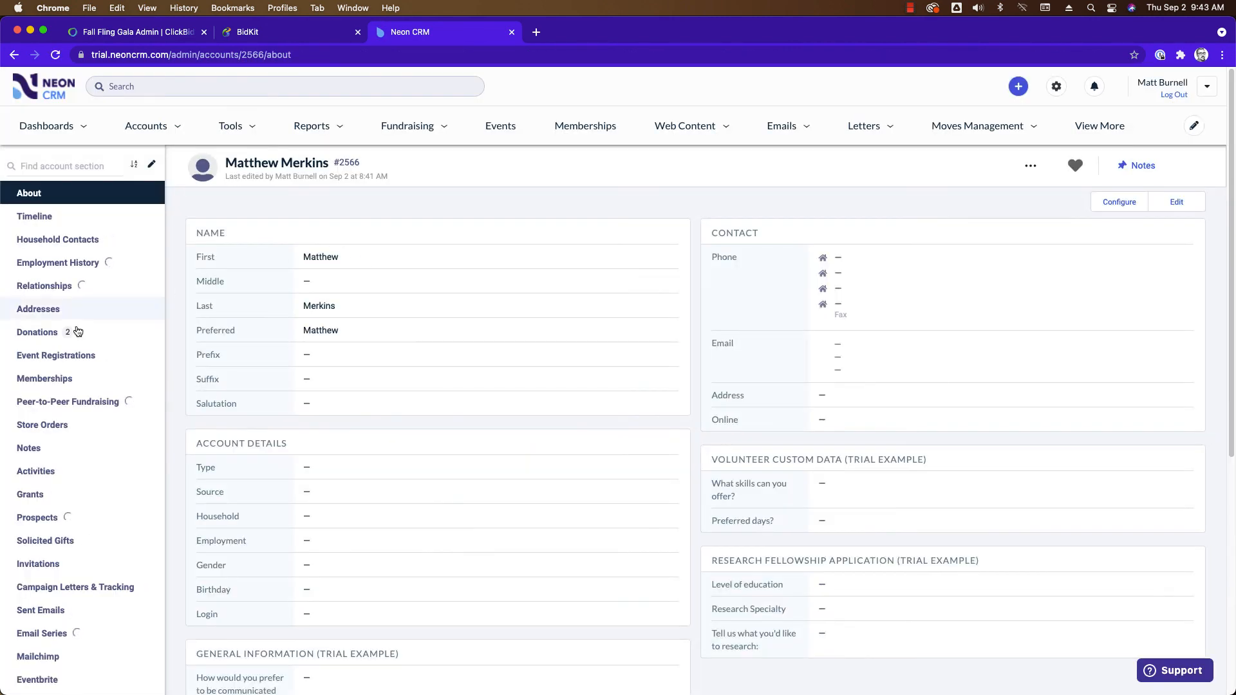
pyautogui.click(44, 333)
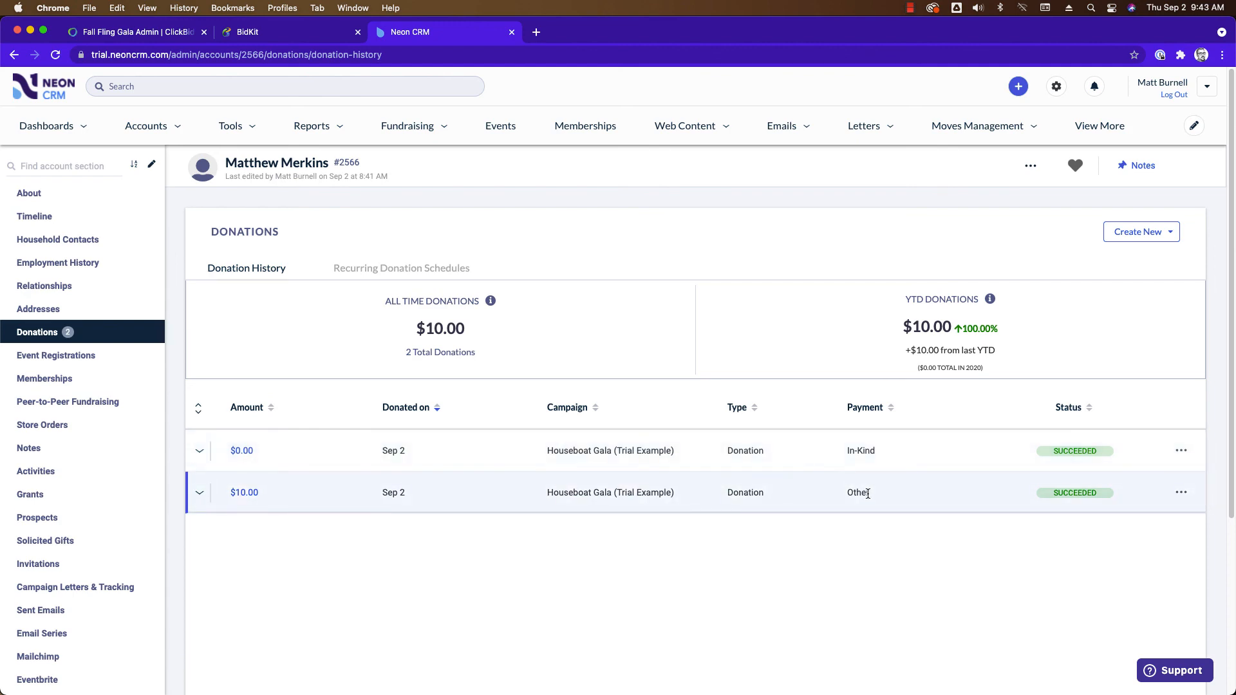
# Check the Sports Rack's 35.00 amount in BidKit, then review the $0.00 in-kind and $10.00 donations.
pyautogui.click(239, 36)
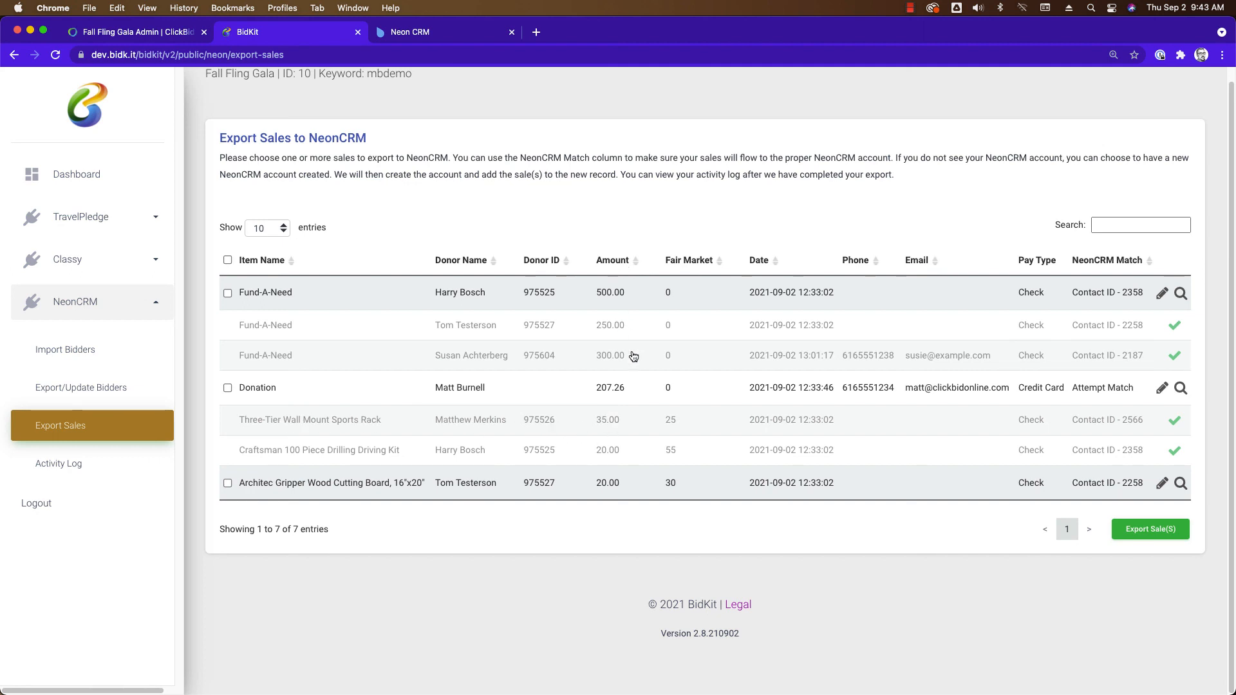
pyautogui.moveTo(593, 422); pyautogui.dragTo(642, 424)
pyautogui.click(629, 425)
pyautogui.click(440, 27)
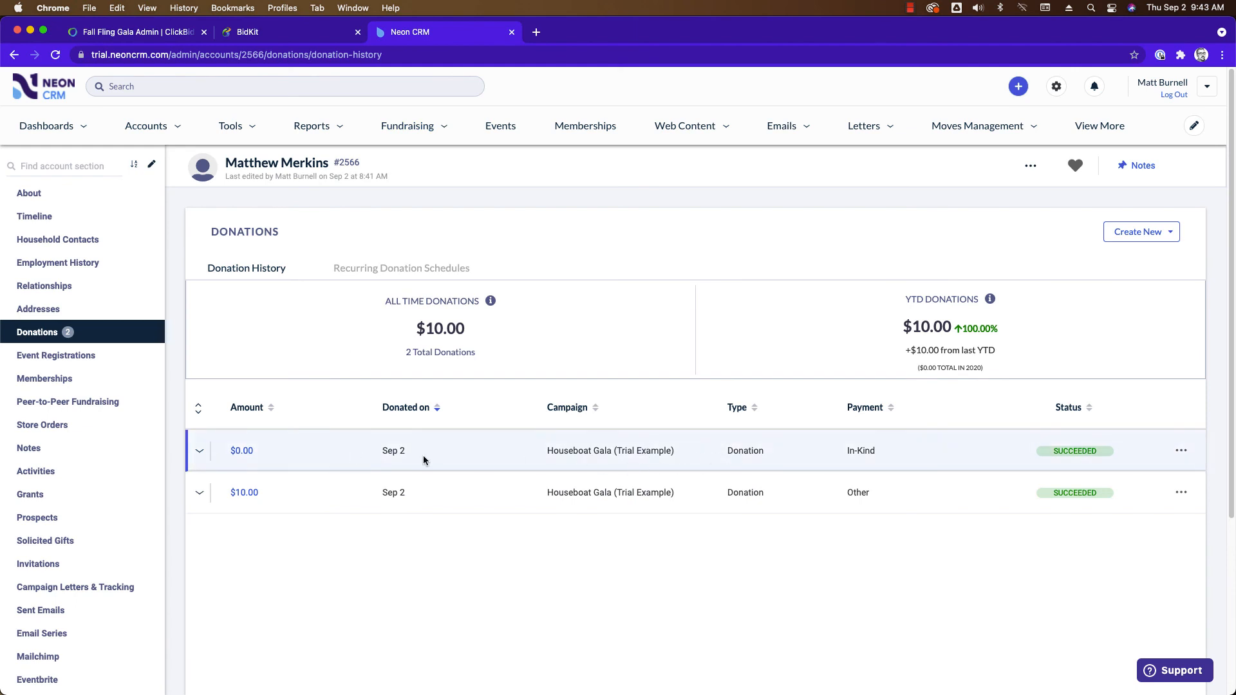
pyautogui.click(257, 456)
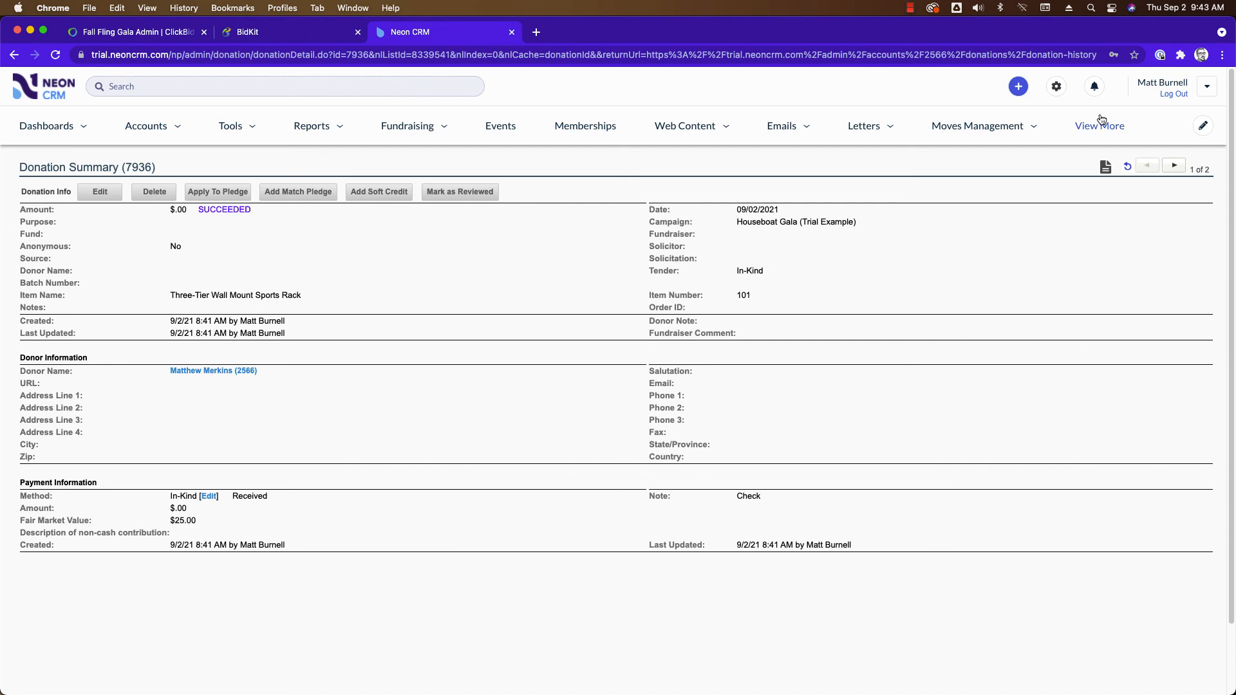
pyautogui.click(15, 55)
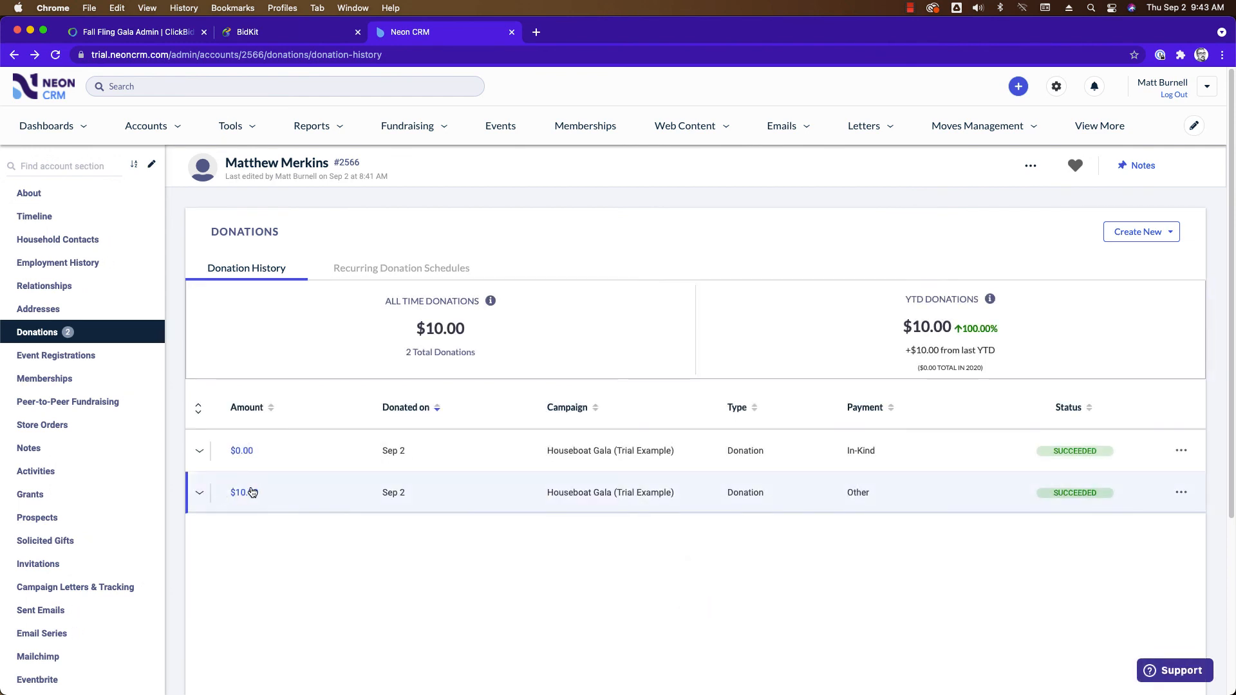
pyautogui.click(249, 493)
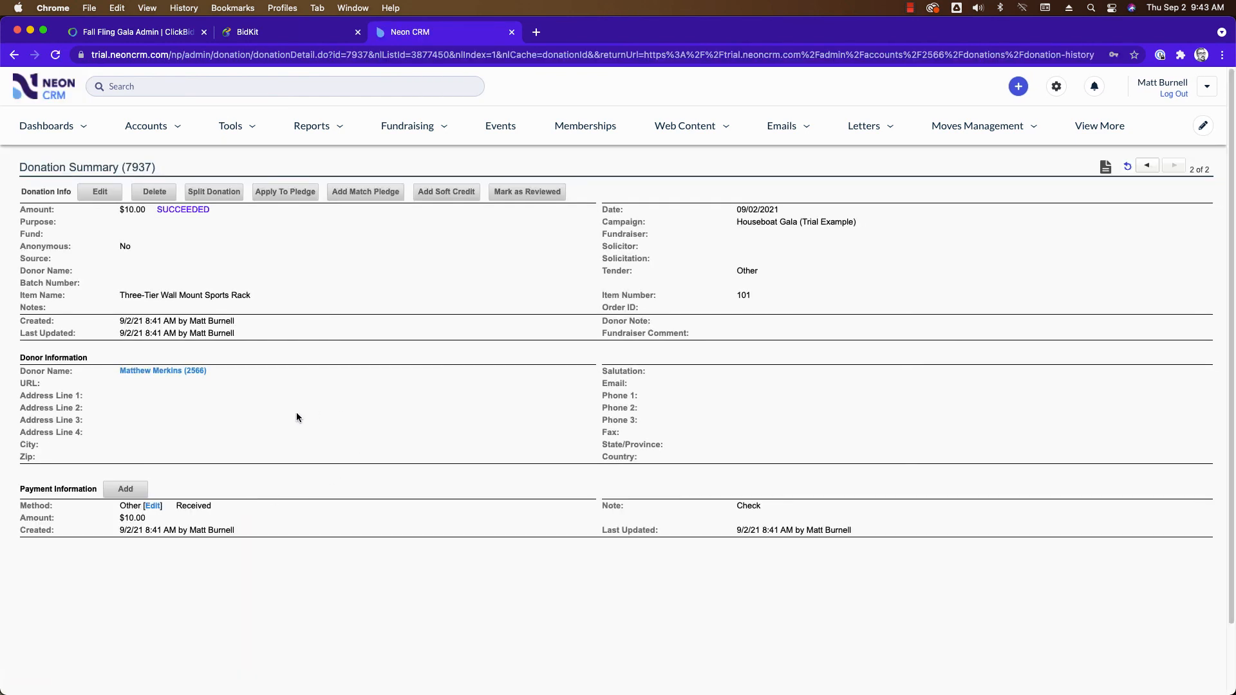